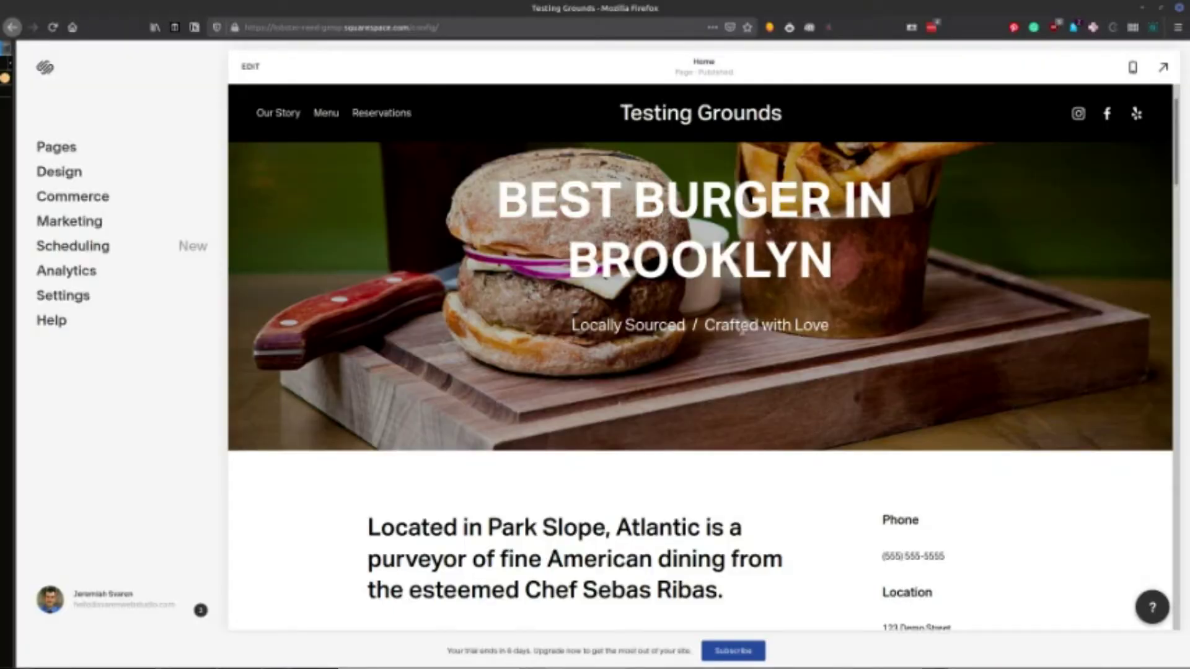
- Enter page editing mode and start a link on the word Love in the hero subtitle
{"action": "scroll", "coordinate": [830, 386], "scroll_direction": "down", "scroll_amount": 3}
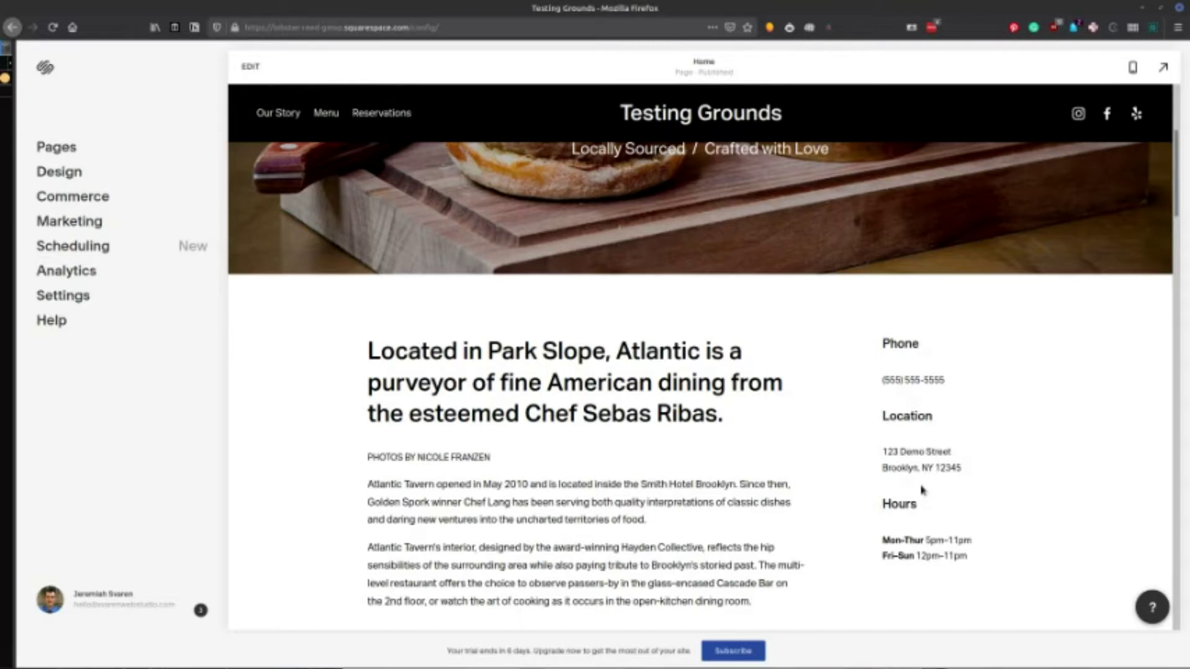
{"action": "scroll", "coordinate": [842, 391], "scroll_direction": "up", "scroll_amount": 4}
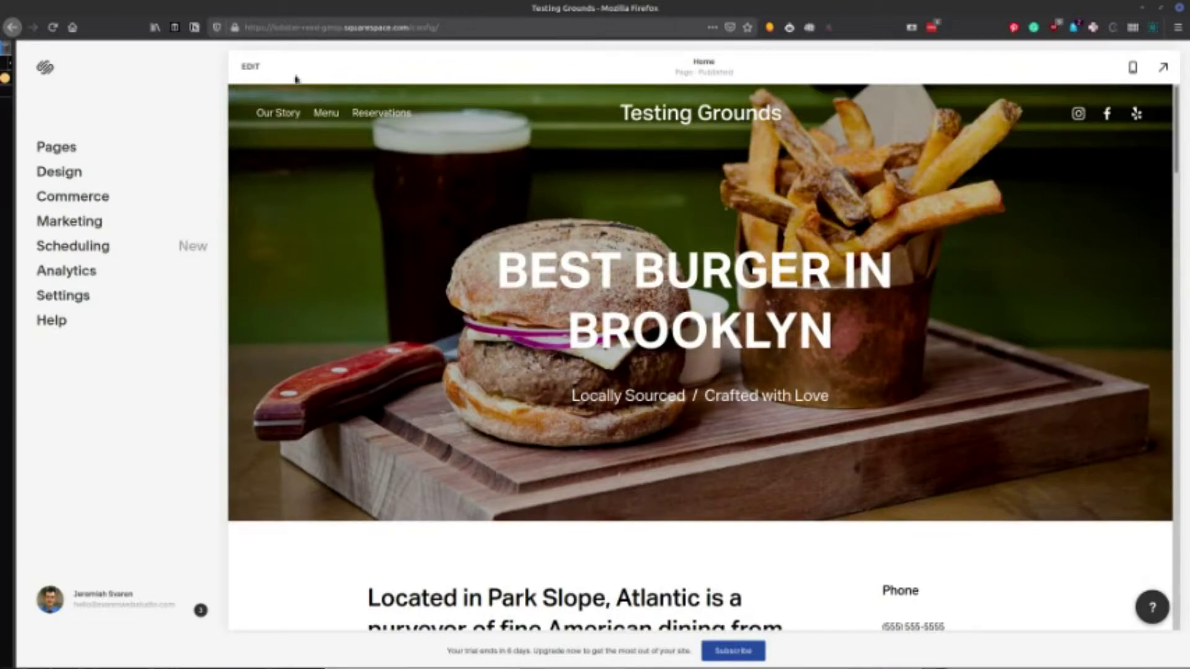
{"action": "left_click", "coordinate": [249, 68]}
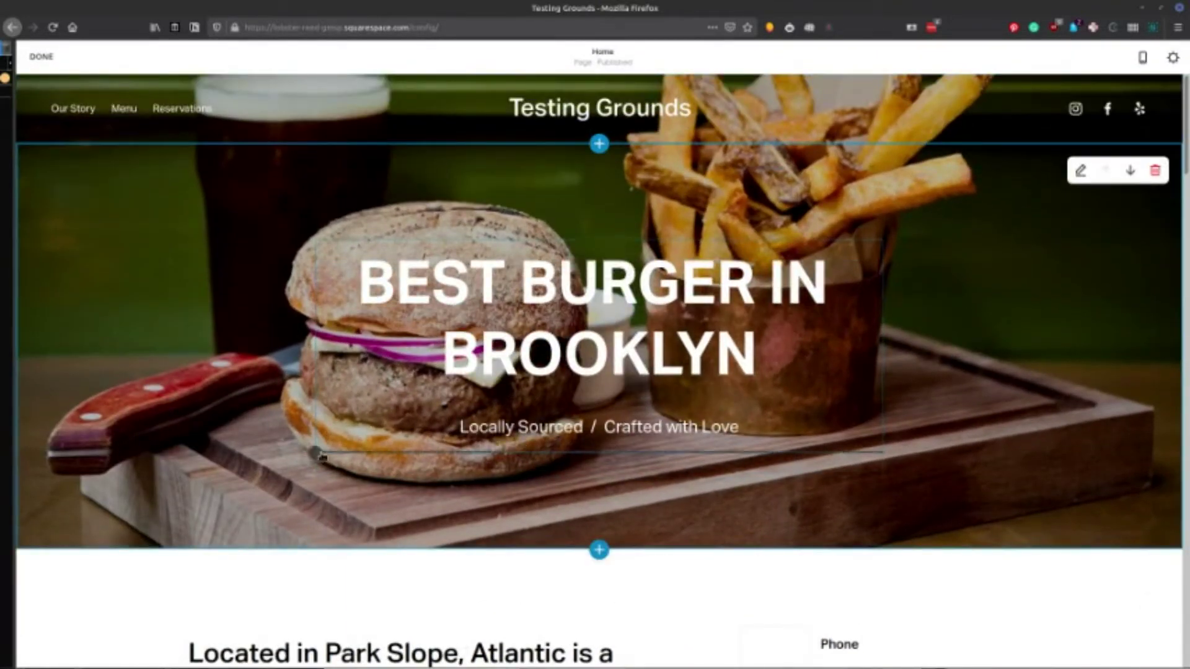
{"action": "double_click", "coordinate": [722, 427]}
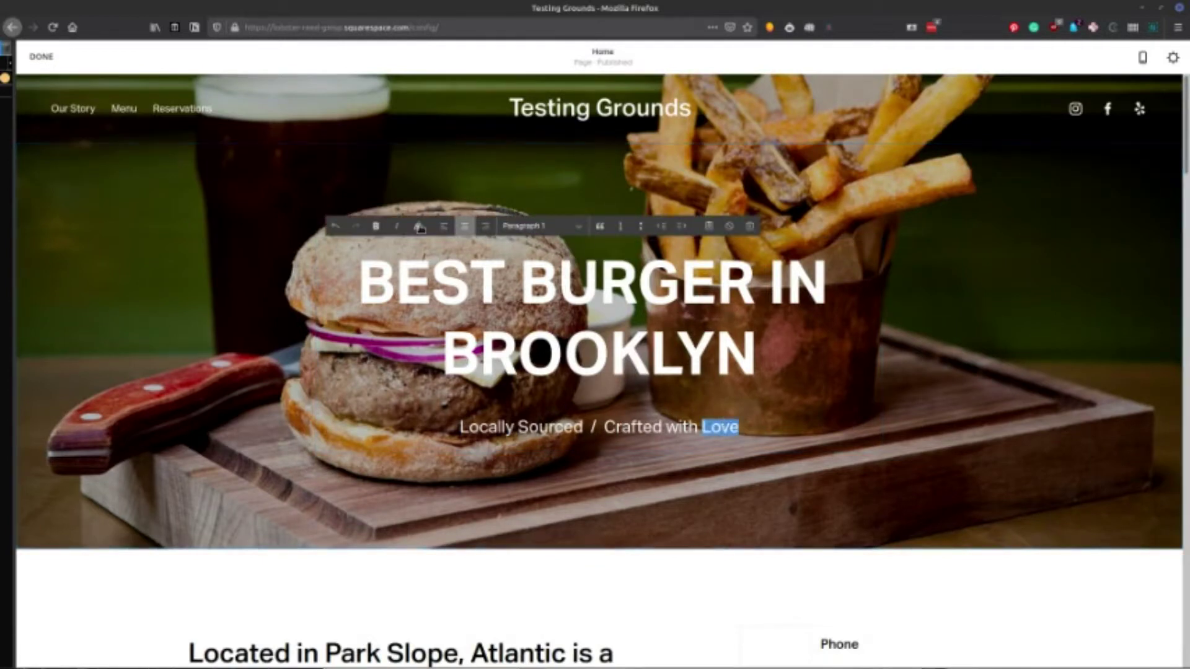
{"action": "key", "text": "ctrl+k"}
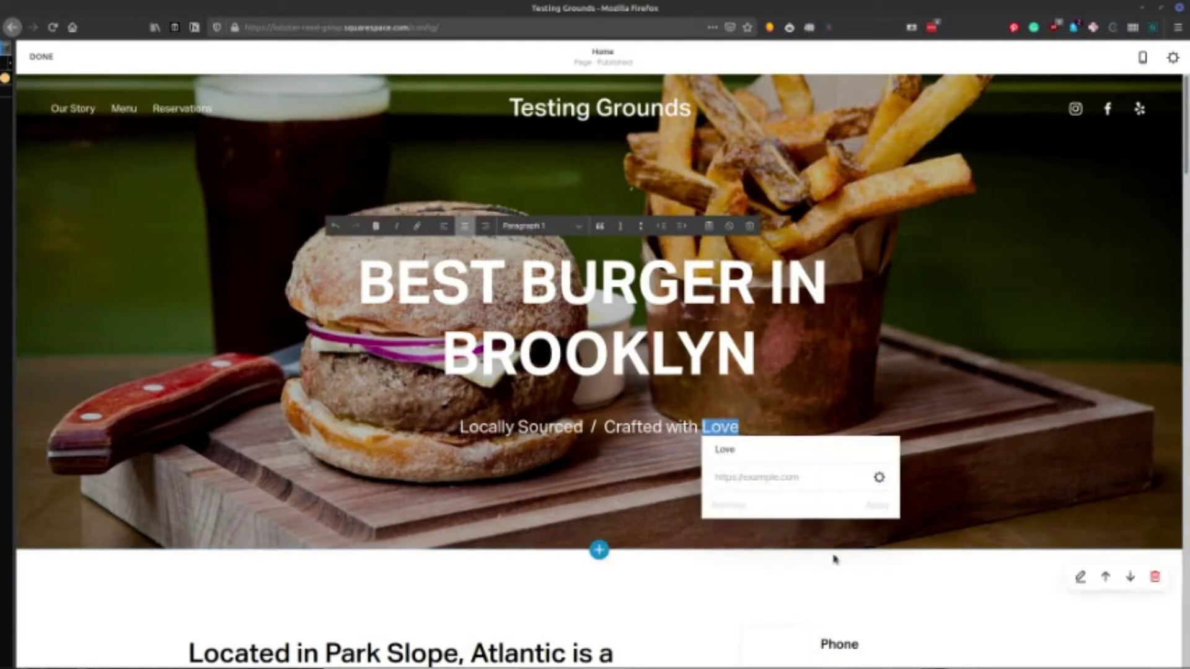
- Show the Link Editor's File options for Love, then cancel the upload dialog
{"action": "left_click", "coordinate": [816, 483]}
{"action": "left_click", "coordinate": [879, 479]}
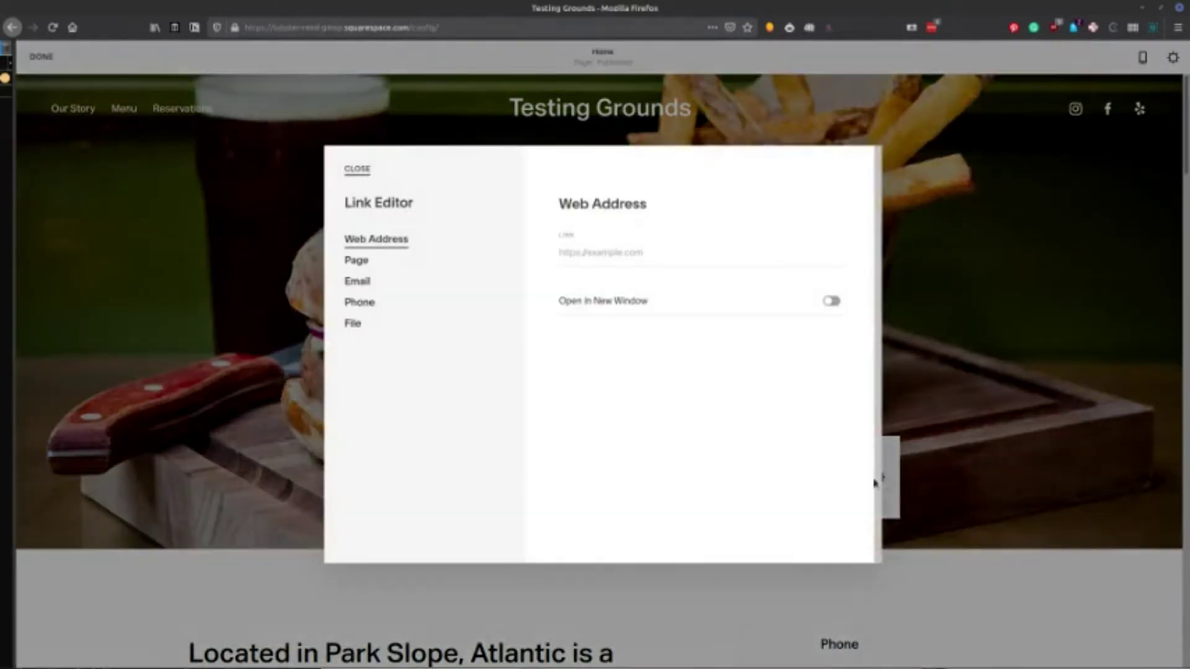
{"action": "left_click", "coordinate": [355, 324]}
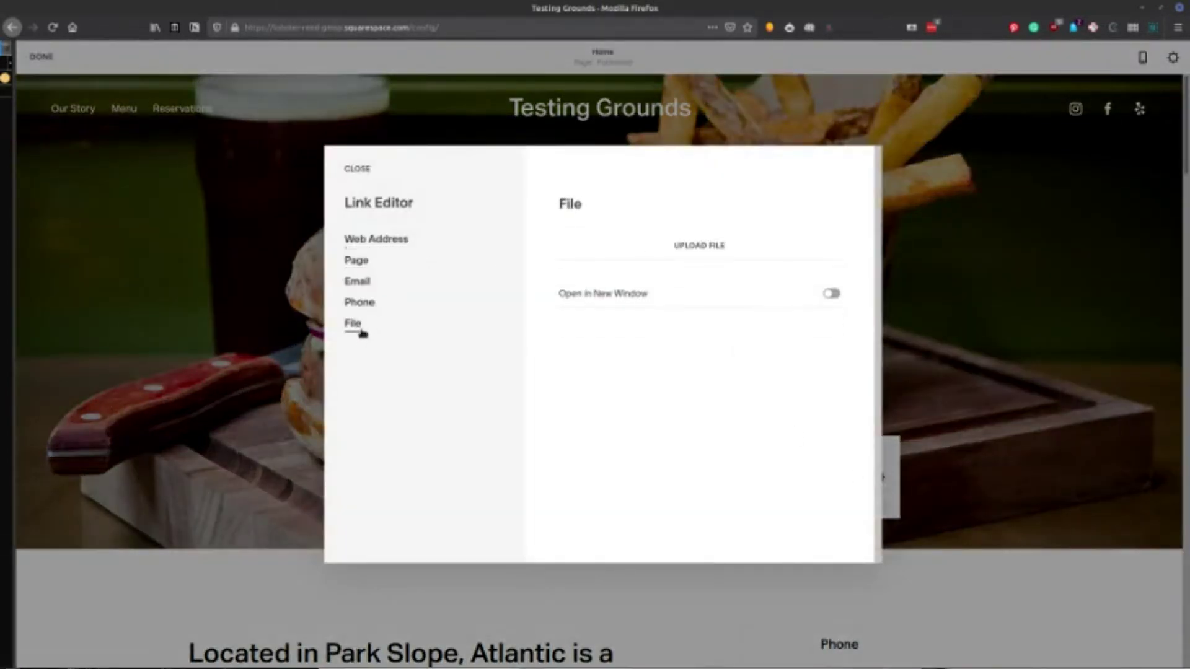
{"action": "left_click", "coordinate": [707, 255]}
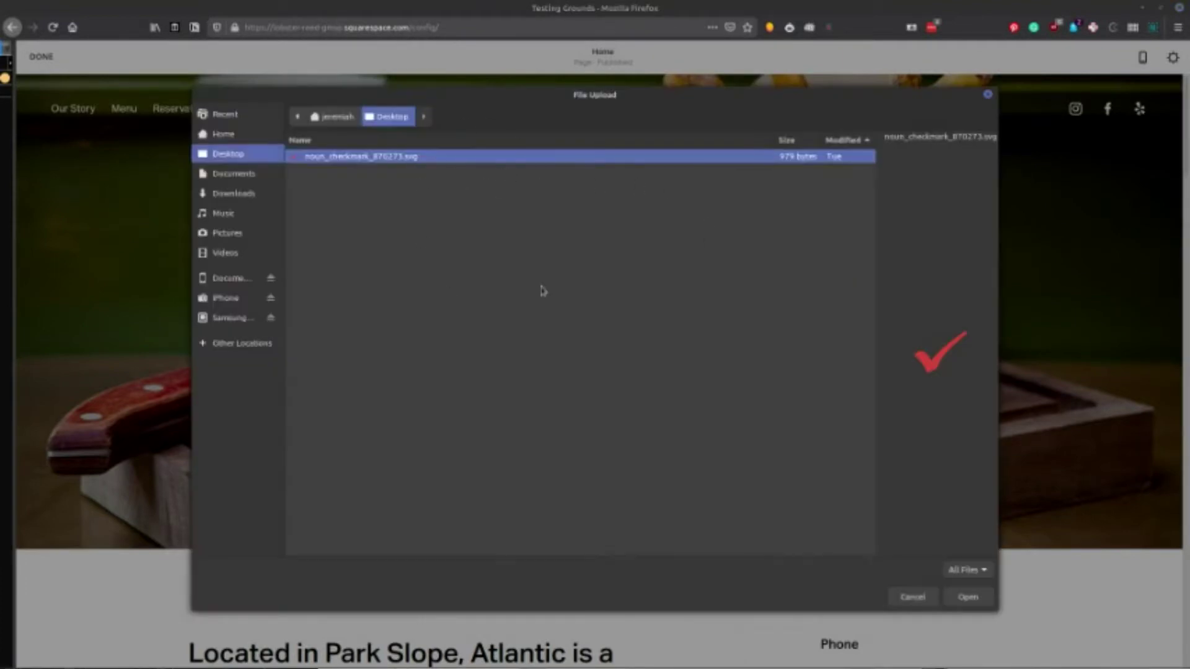
{"action": "left_click", "coordinate": [921, 603]}
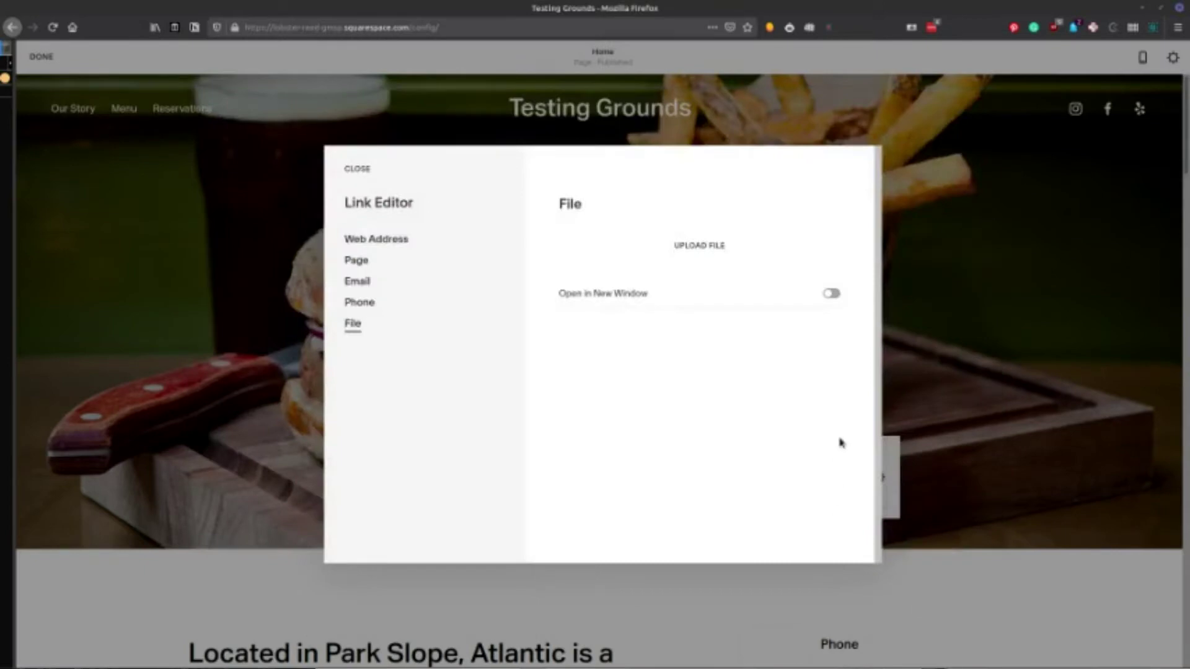
{"action": "key", "text": "ctrl+Tab"}
- Search Noun Project for 'heart' and save the outline heart icon as an SVG file
{"action": "left_click", "coordinate": [513, 217]}
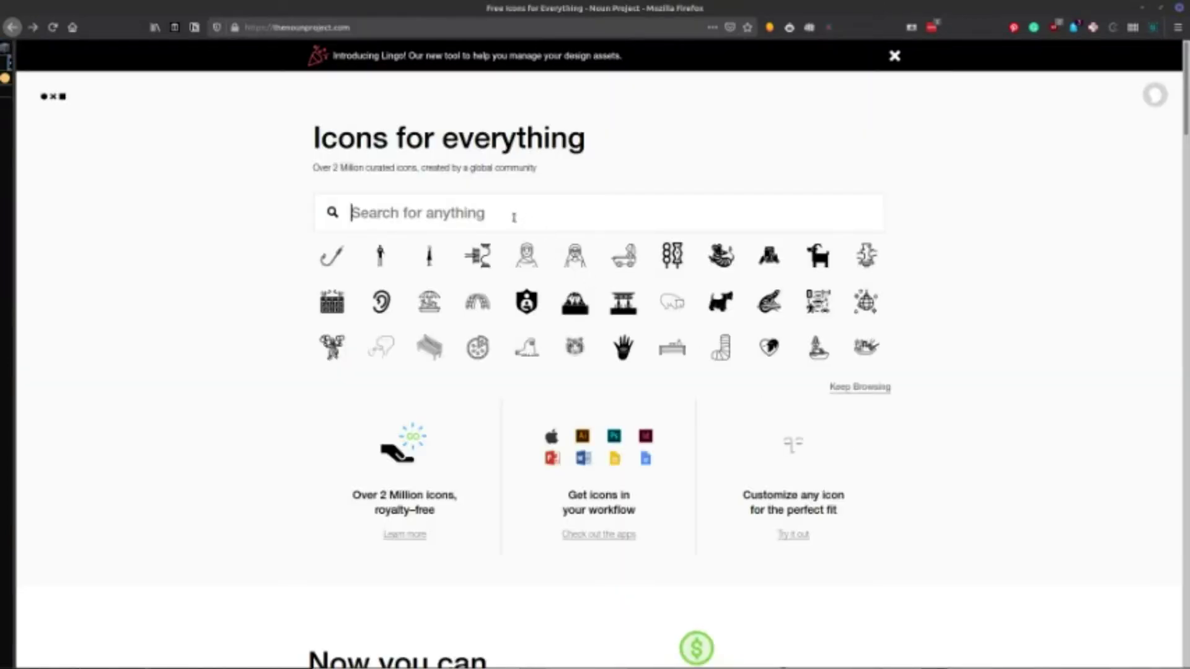
{"action": "type", "text": "heart"}
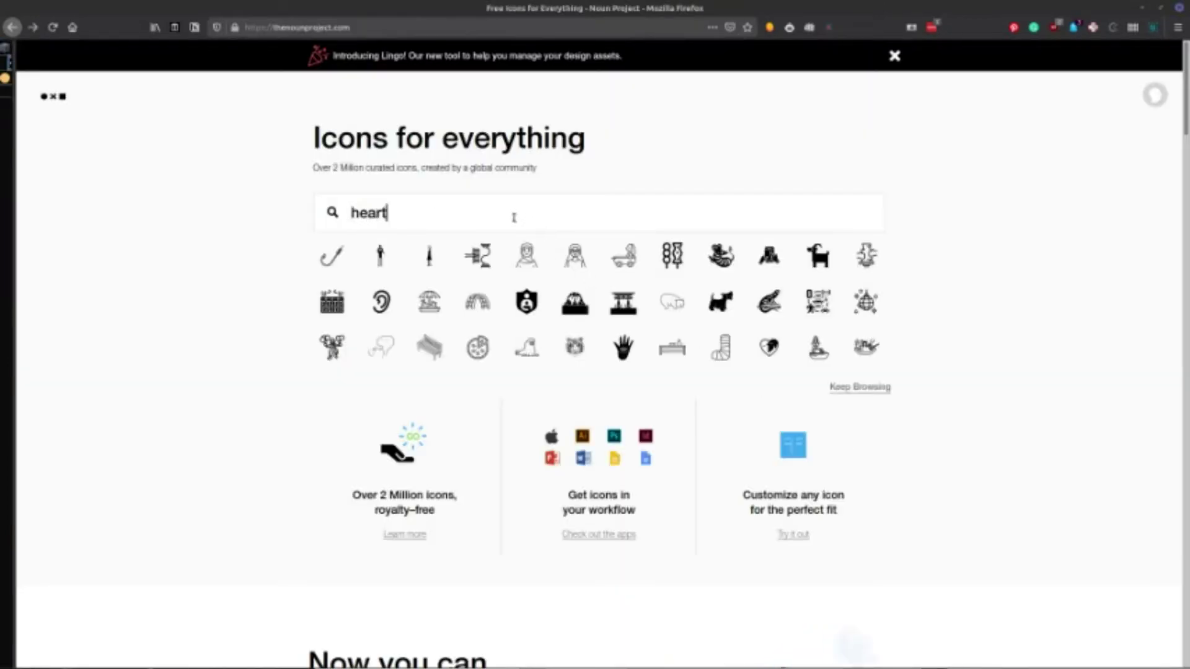
{"action": "key", "text": "Return"}
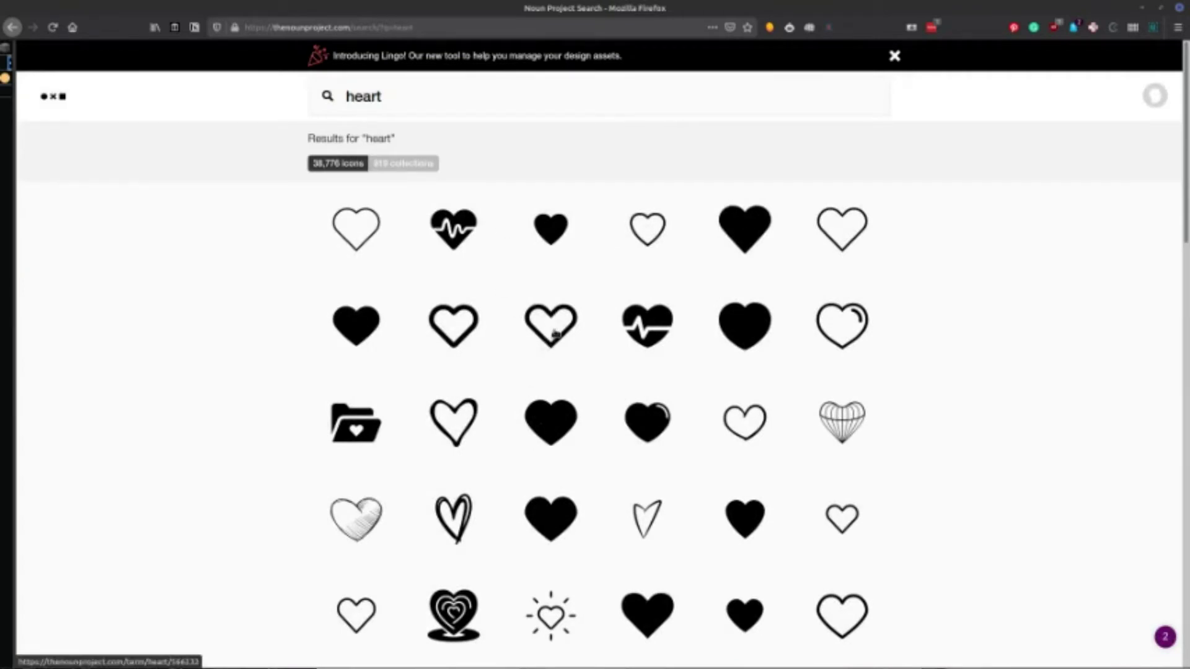
{"action": "left_click", "coordinate": [556, 334]}
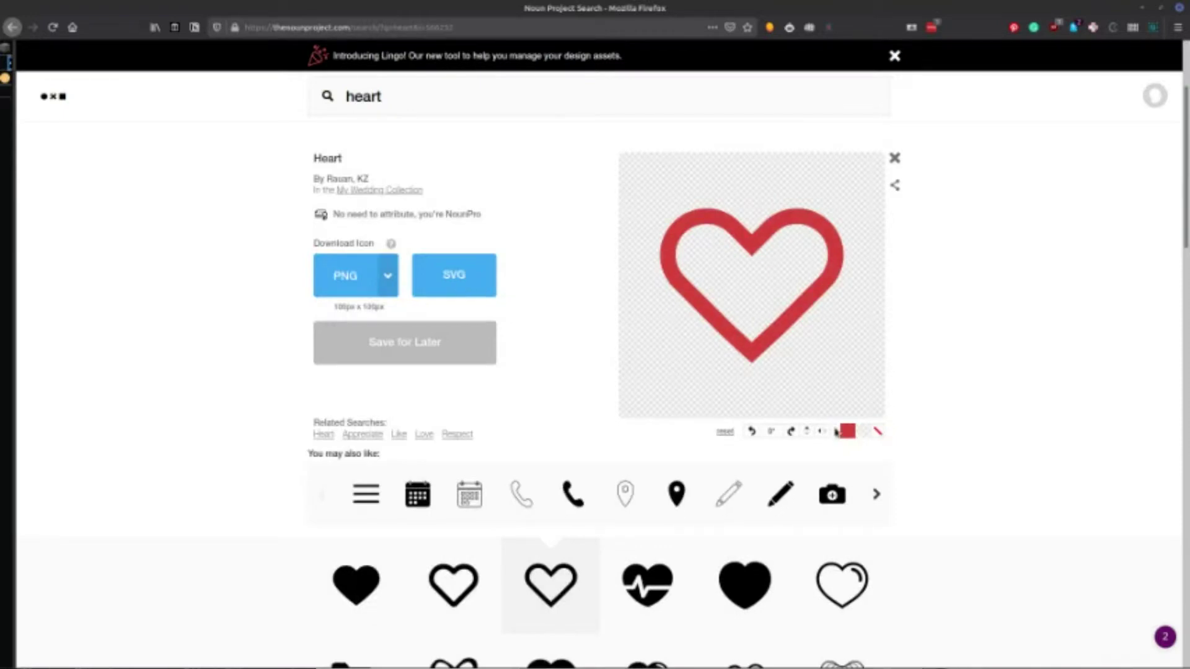
{"action": "left_click", "coordinate": [457, 273]}
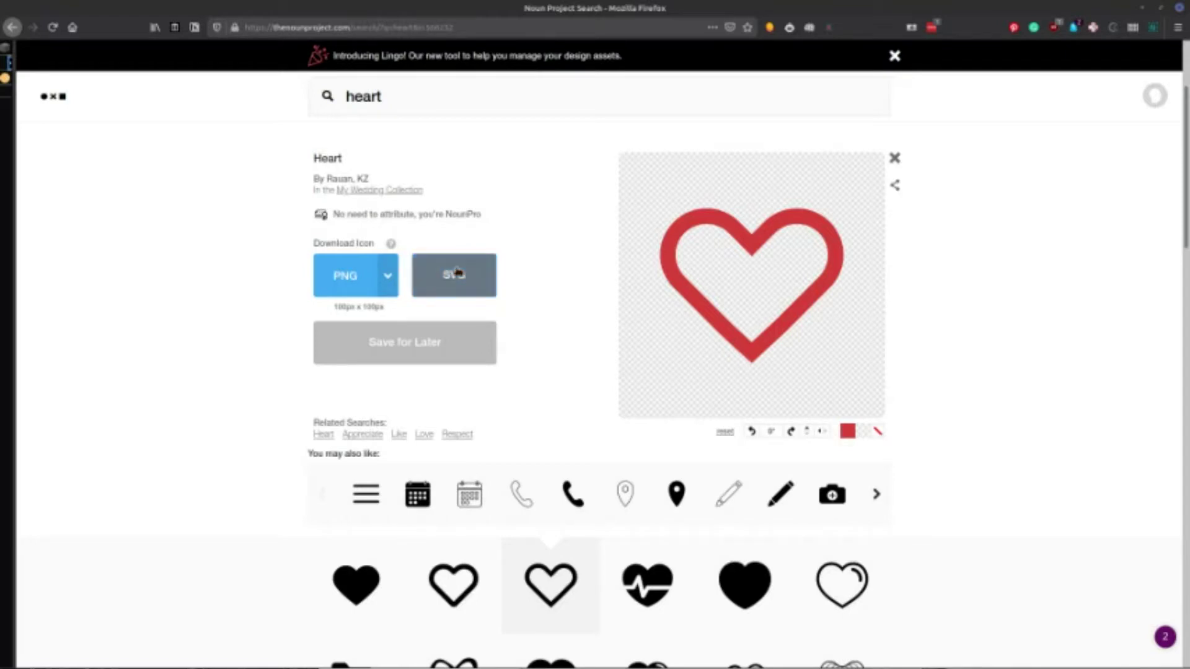
{"action": "left_click", "coordinate": [717, 453]}
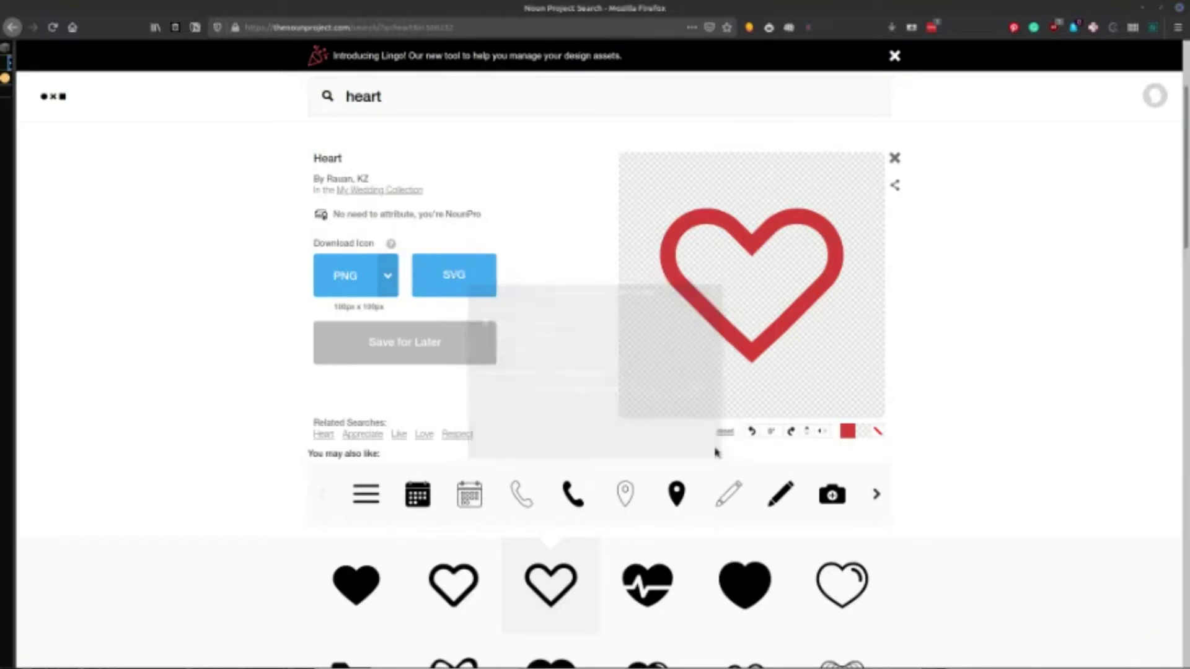
{"action": "key", "text": "alt+Tab"}
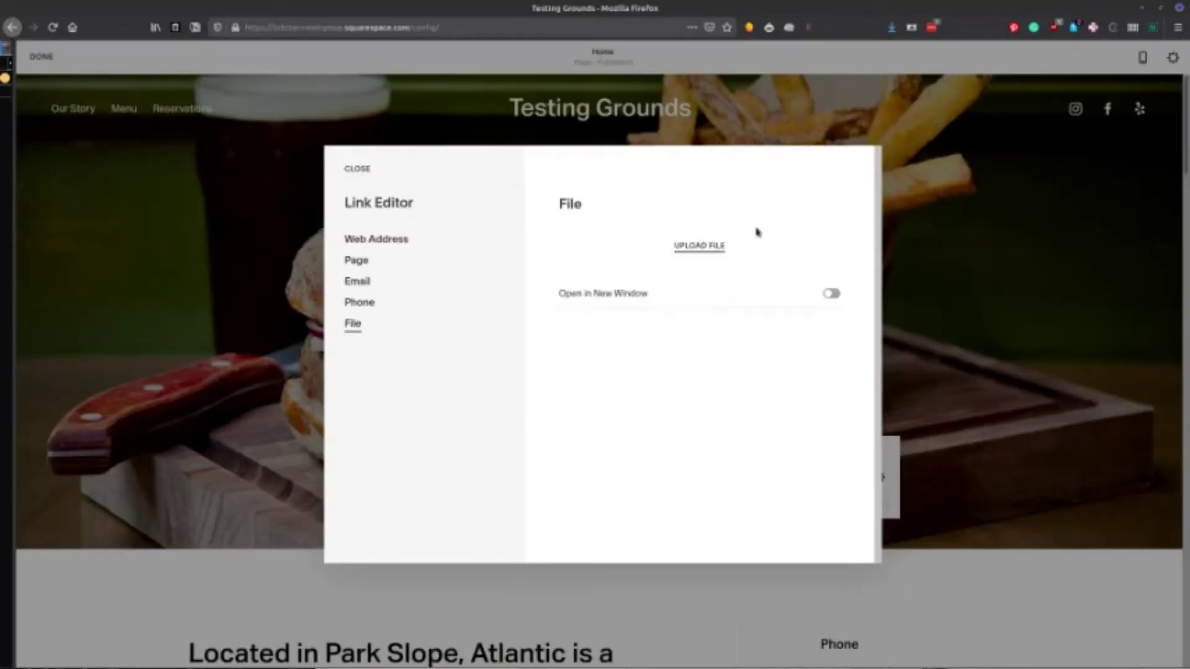
- Upload noun_Heart_566232.svg from the Downloads folder into the link's File options
{"action": "left_click", "coordinate": [893, 29]}
{"action": "left_click", "coordinate": [730, 234]}
{"action": "left_click", "coordinate": [704, 246]}
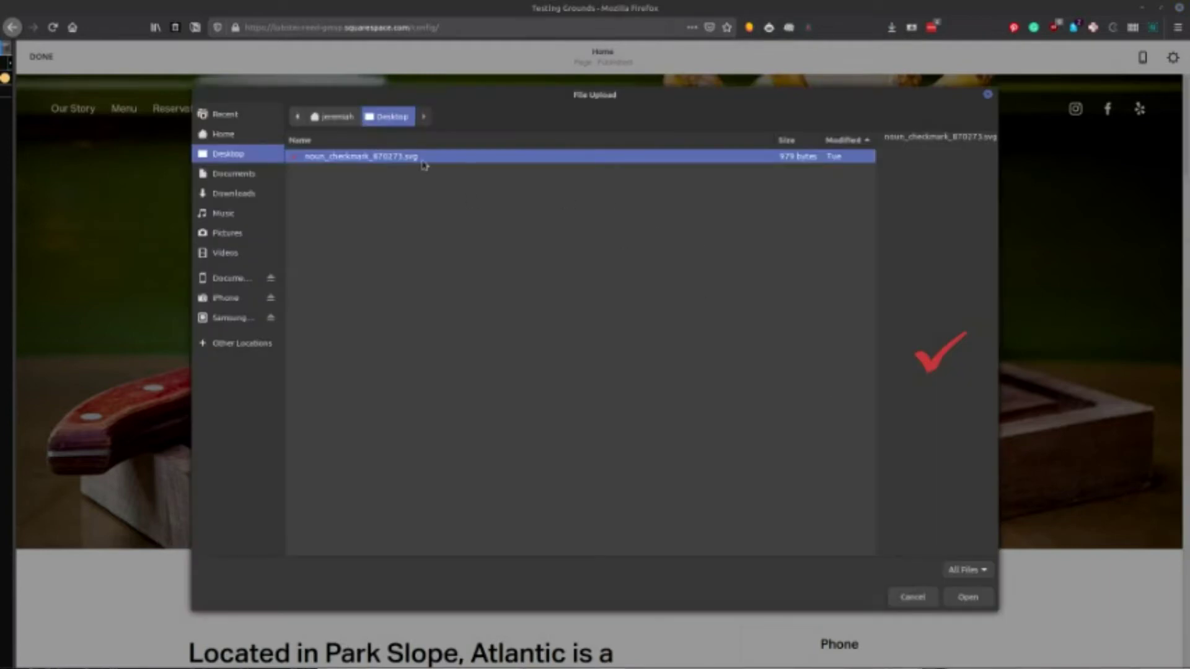
{"action": "left_click", "coordinate": [264, 193]}
{"action": "left_click", "coordinate": [376, 212]}
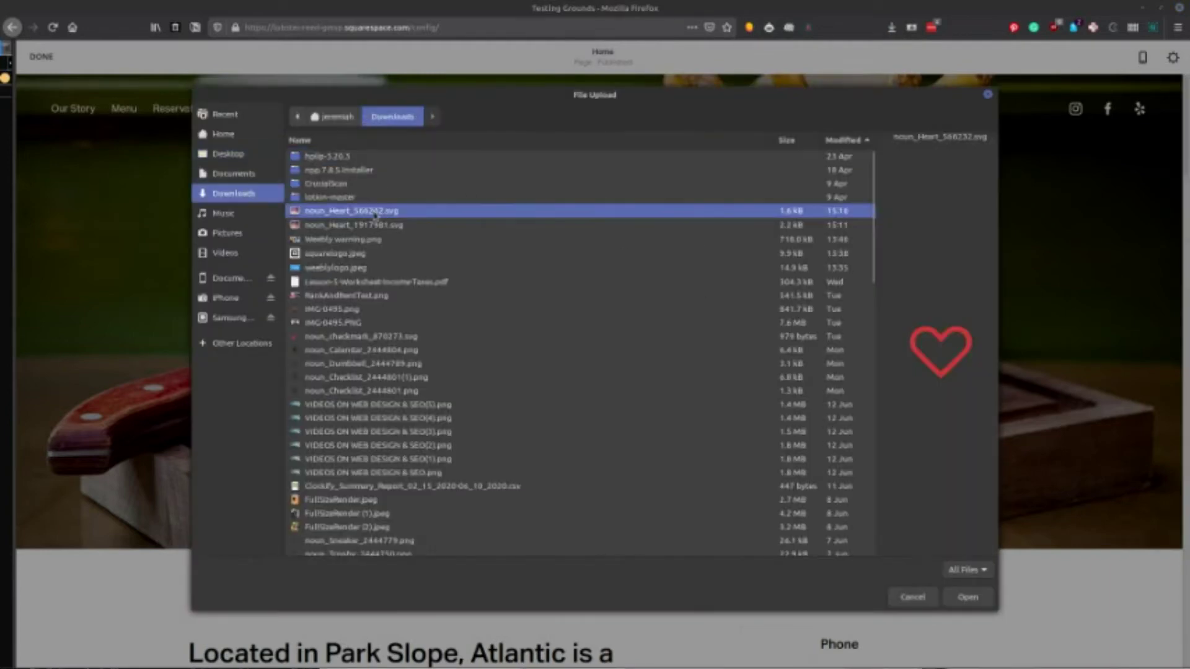
{"action": "left_click", "coordinate": [971, 597]}
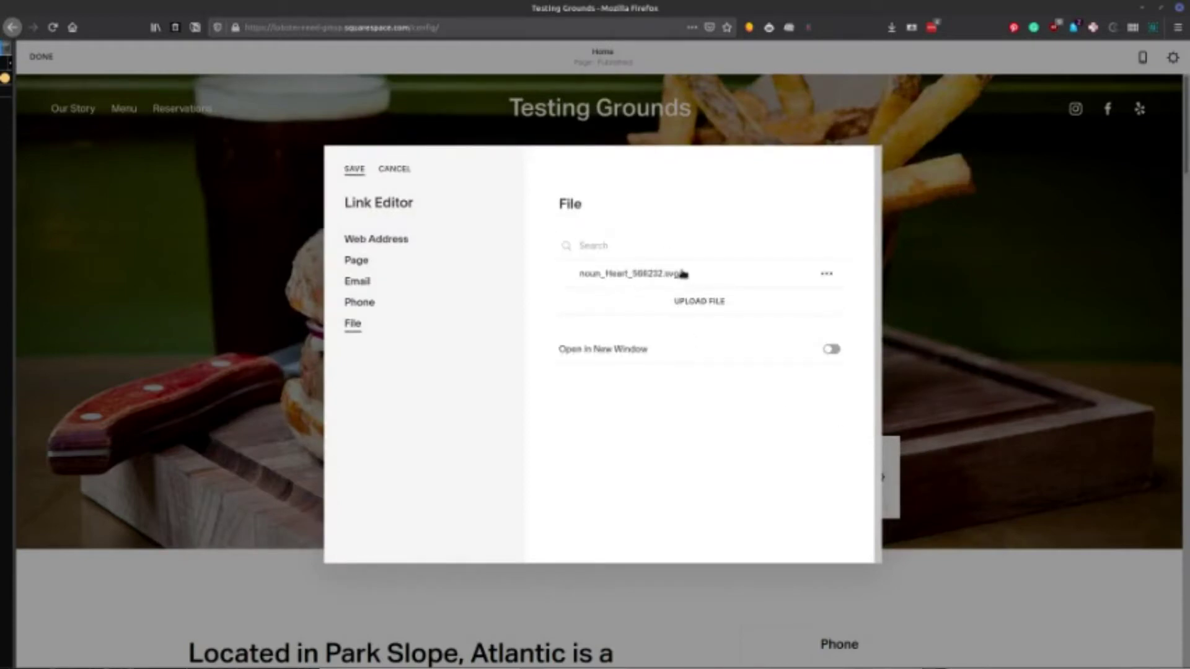
- Set the uploaded heart SVG as the link target for Love and apply the link
{"action": "left_click", "coordinate": [732, 273]}
{"action": "left_click", "coordinate": [355, 168]}
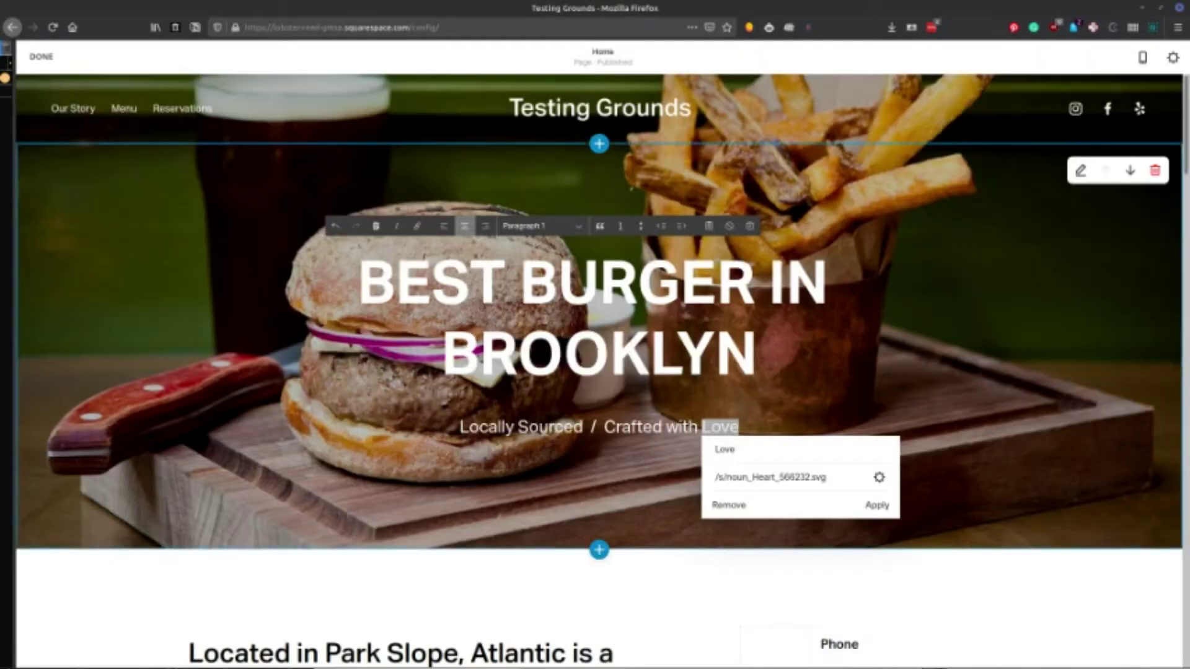
{"action": "triple_click", "coordinate": [818, 473]}
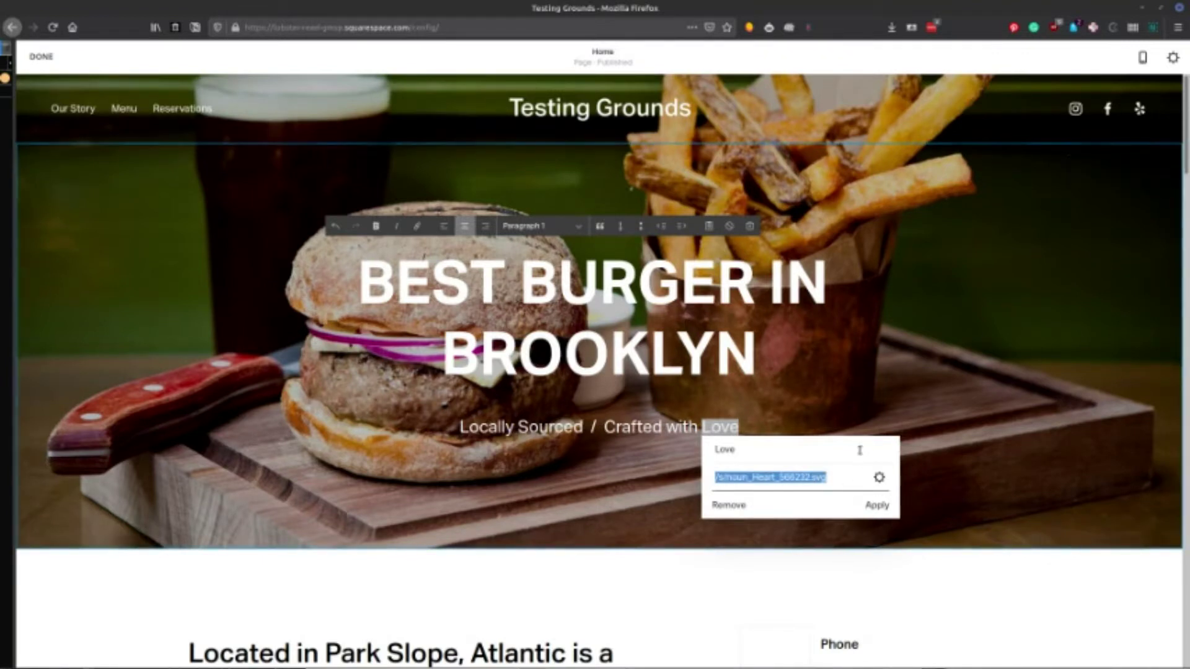
{"action": "left_click", "coordinate": [876, 507]}
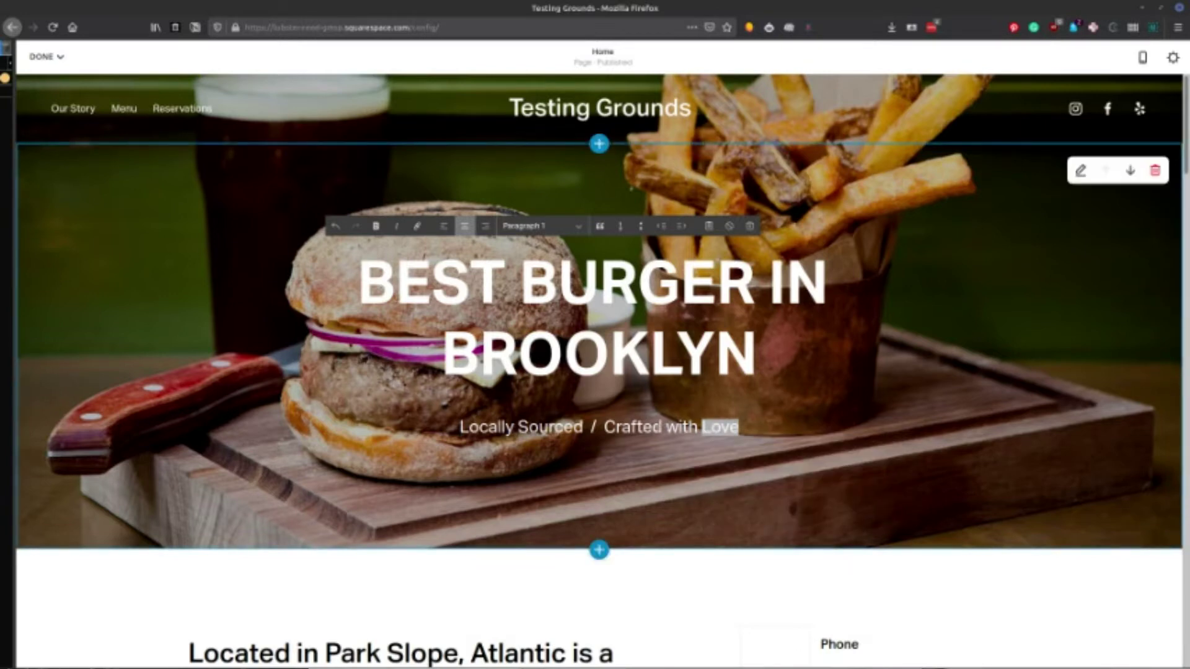
{"action": "left_click", "coordinate": [663, 427]}
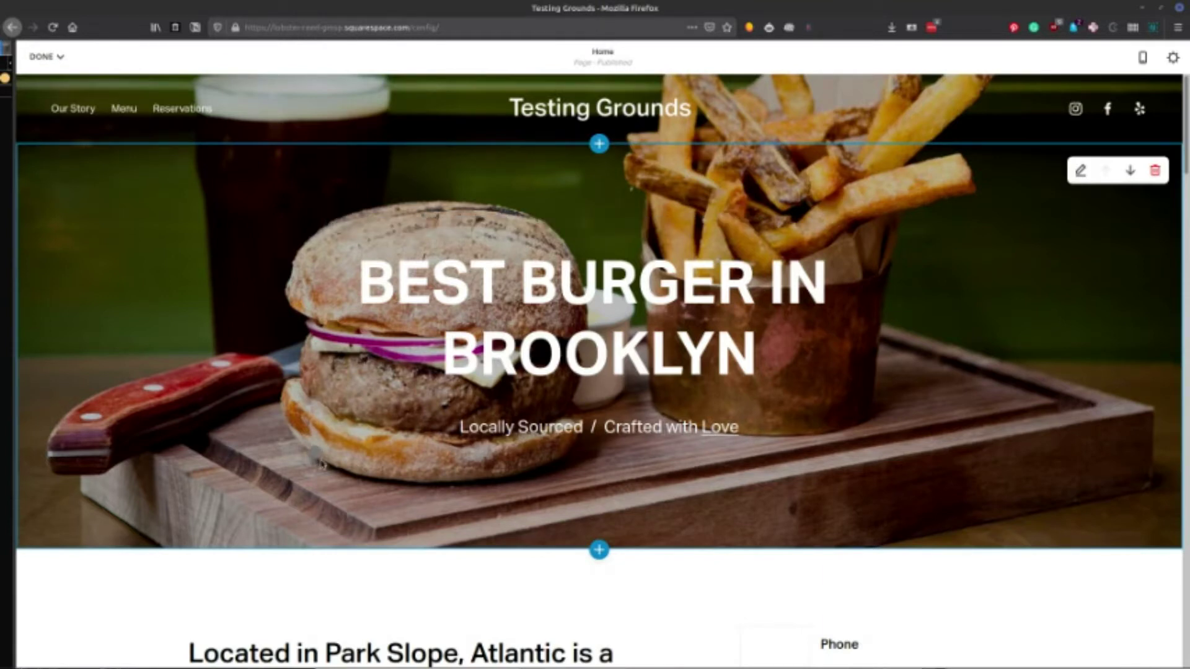
- Insert a Code block below the hero subtitle and bring up its HTML editor
{"action": "left_click", "coordinate": [319, 458]}
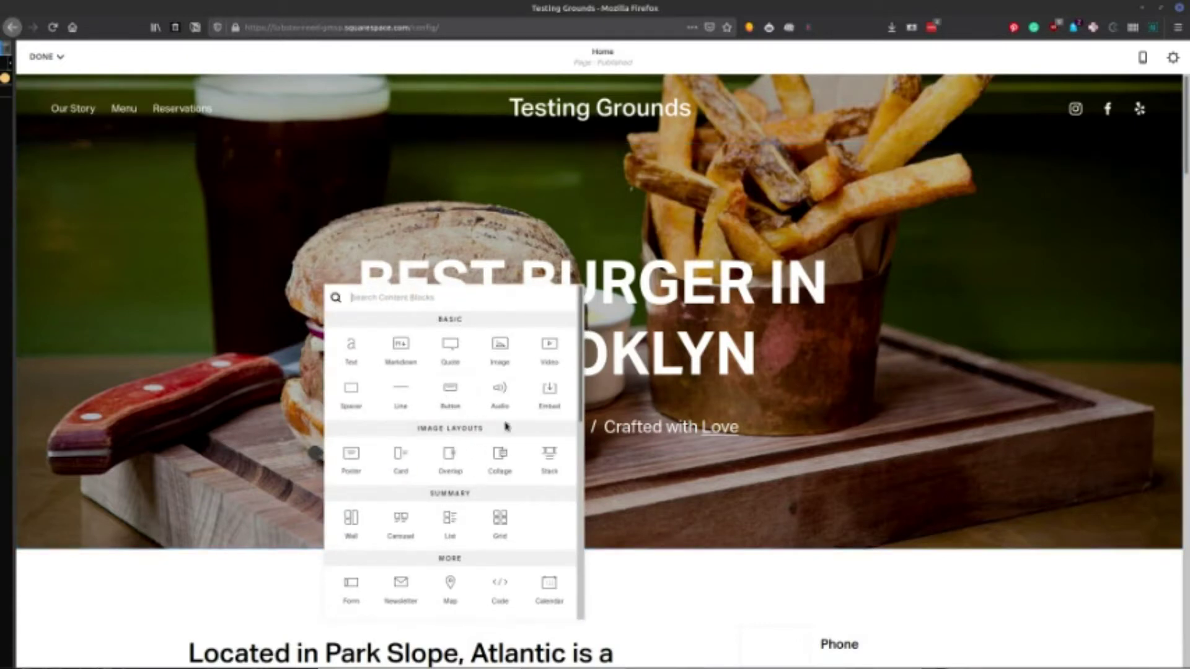
{"action": "scroll", "coordinate": [506, 425], "scroll_direction": "down", "scroll_amount": 2}
{"action": "scroll", "coordinate": [506, 426], "scroll_direction": "down", "scroll_amount": 2}
{"action": "left_click", "coordinate": [499, 472]}
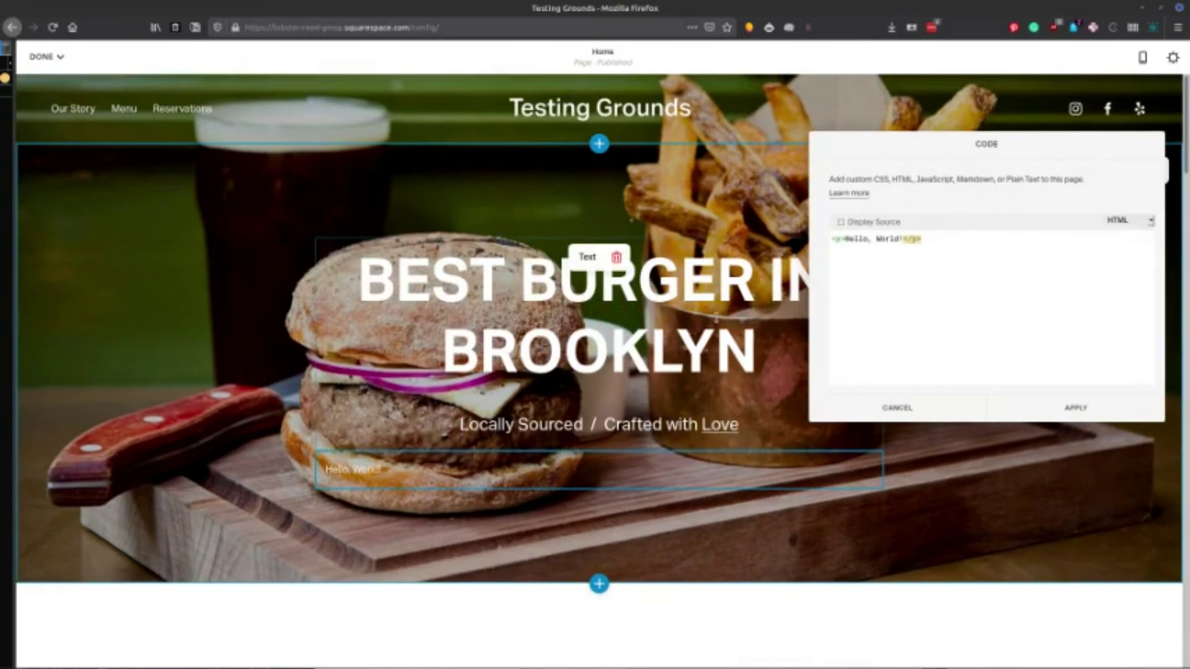
{"action": "left_click", "coordinate": [621, 429]}
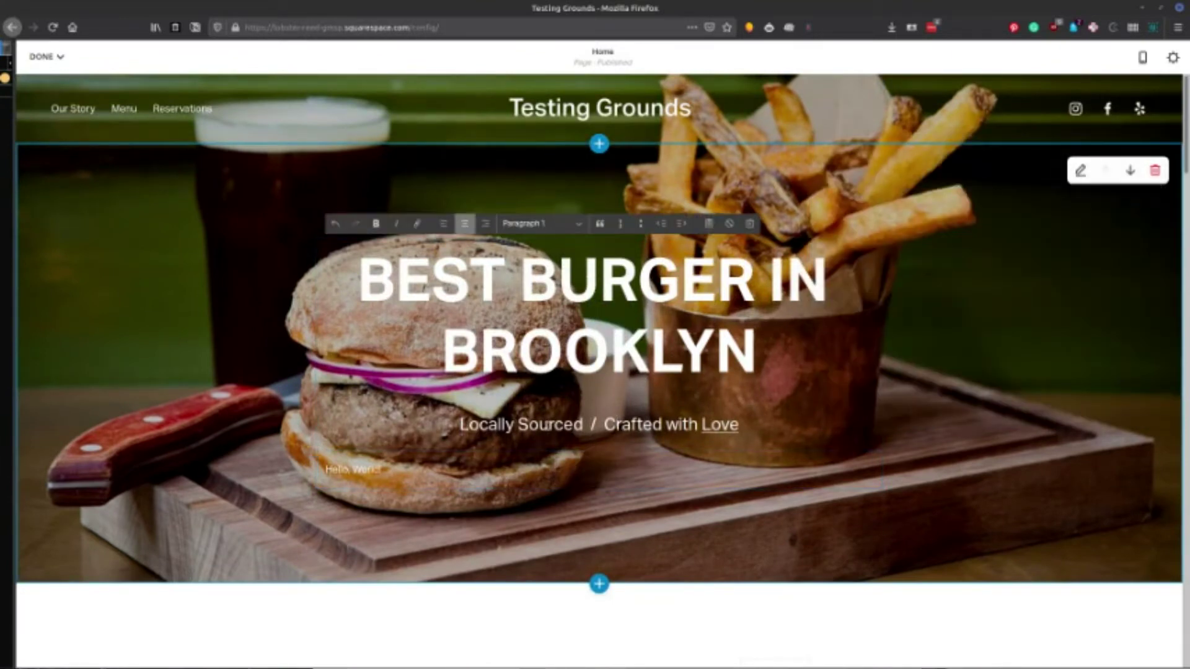
{"action": "left_click", "coordinate": [423, 484]}
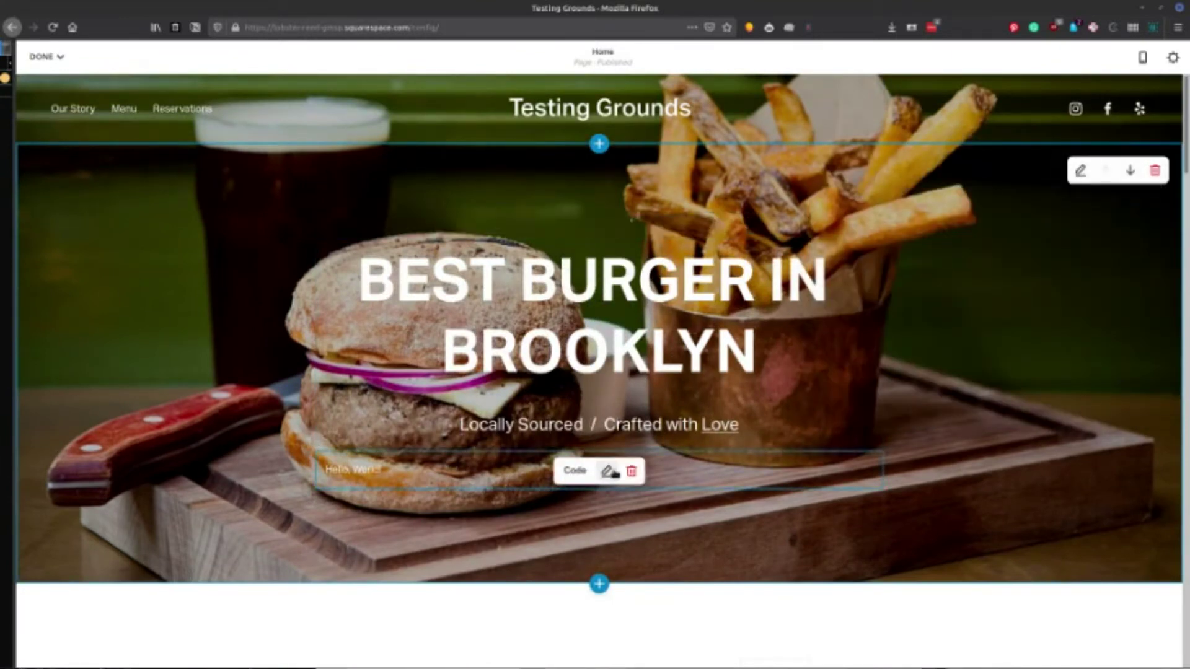
{"action": "left_click", "coordinate": [611, 472]}
- Replace 'Hello, World!' with 'Locally Sourced / Crafted with' text and a 20px-high heart image tag
{"action": "left_click_drag", "start_coordinate": [904, 240], "coordinate": [841, 241]}
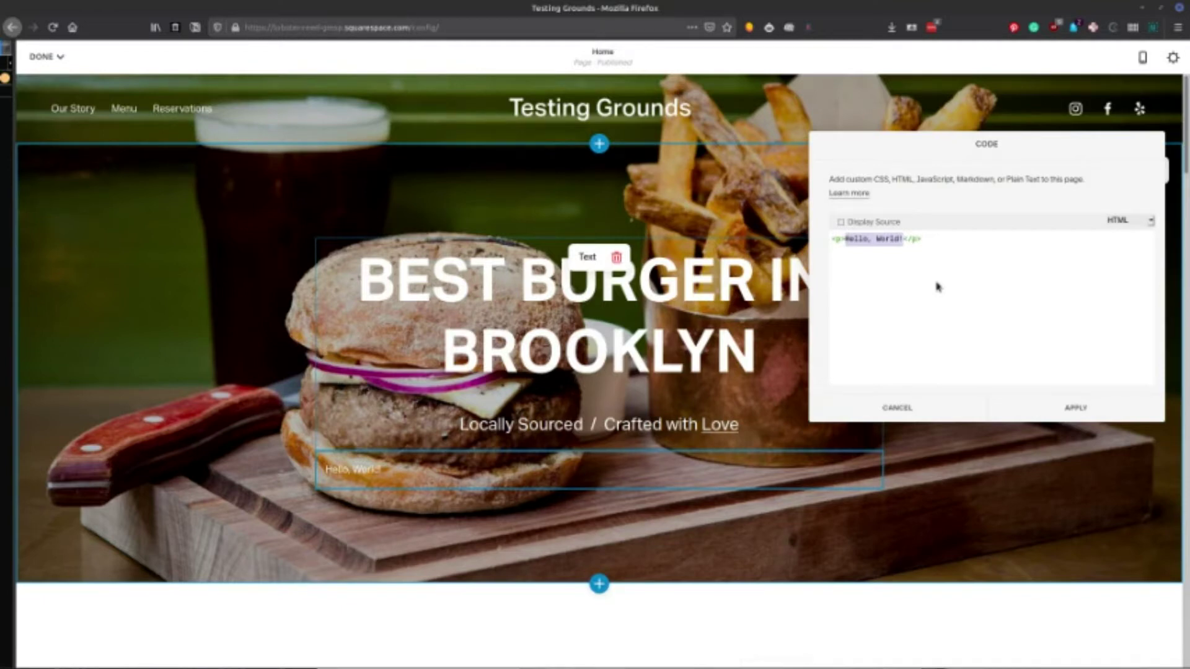
{"action": "type", "text": "Ladall"}
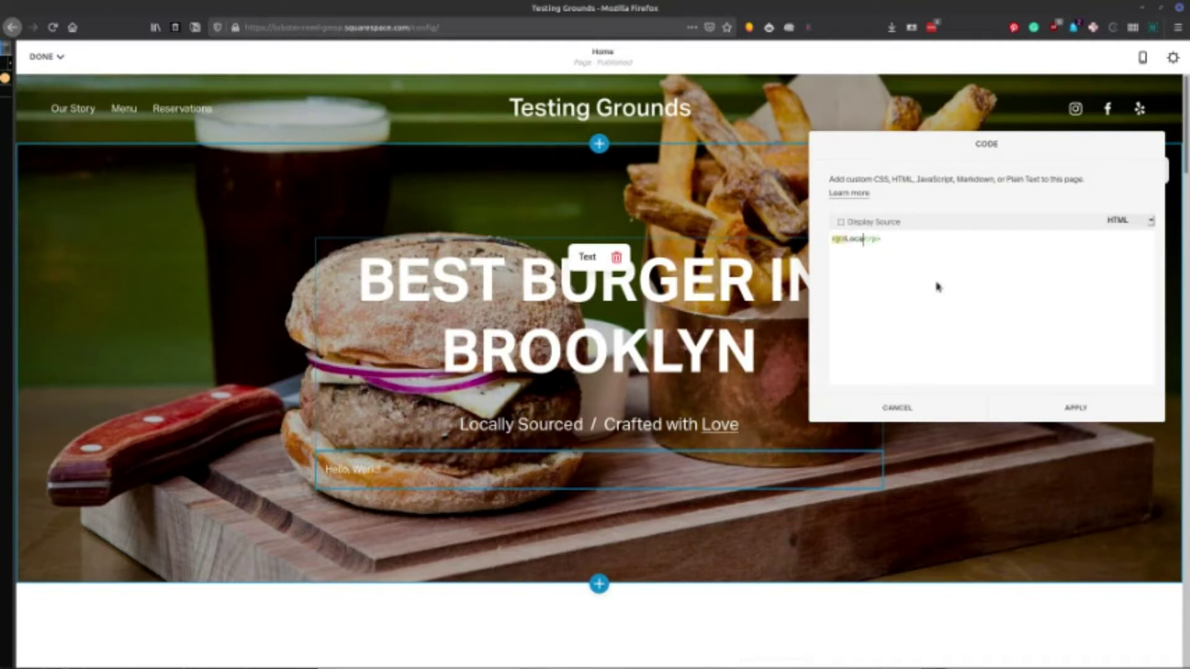
{"action": "type", "text": "y sourced"}
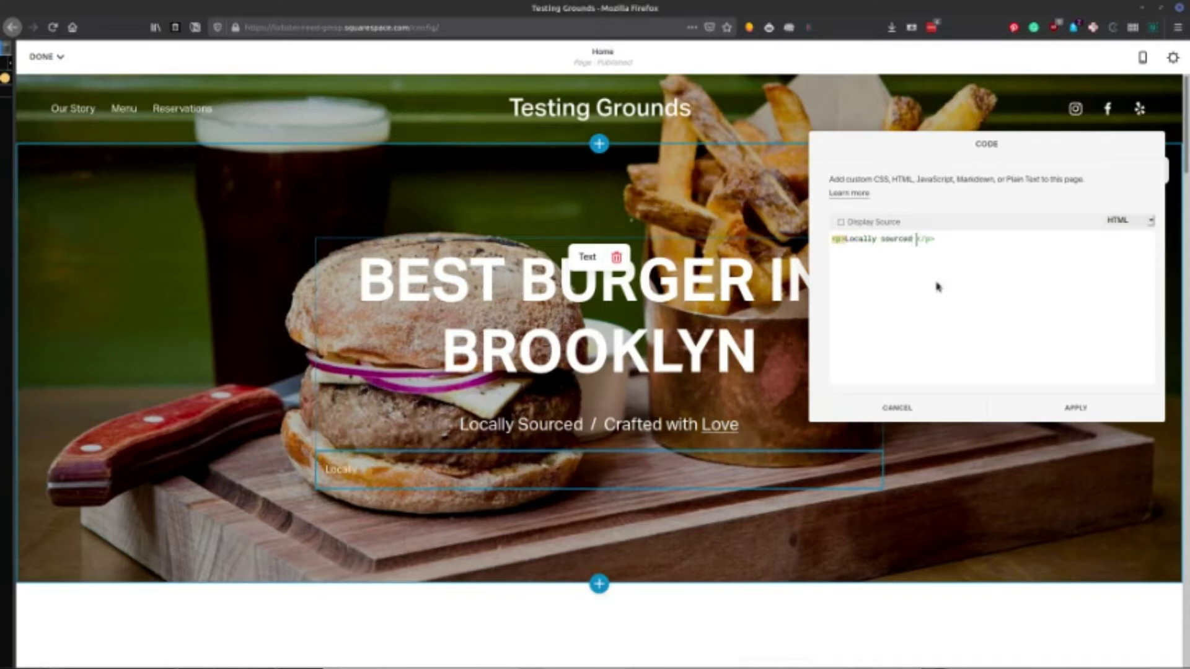
{"action": "key", "text": "Left"}
{"action": "key", "text": "Left"}
{"action": "key", "text": "BackSpace"}
{"action": "type", "text": "S"}
{"action": "key", "text": "Right"}
{"action": "type", "text": "/ Crafted with"}
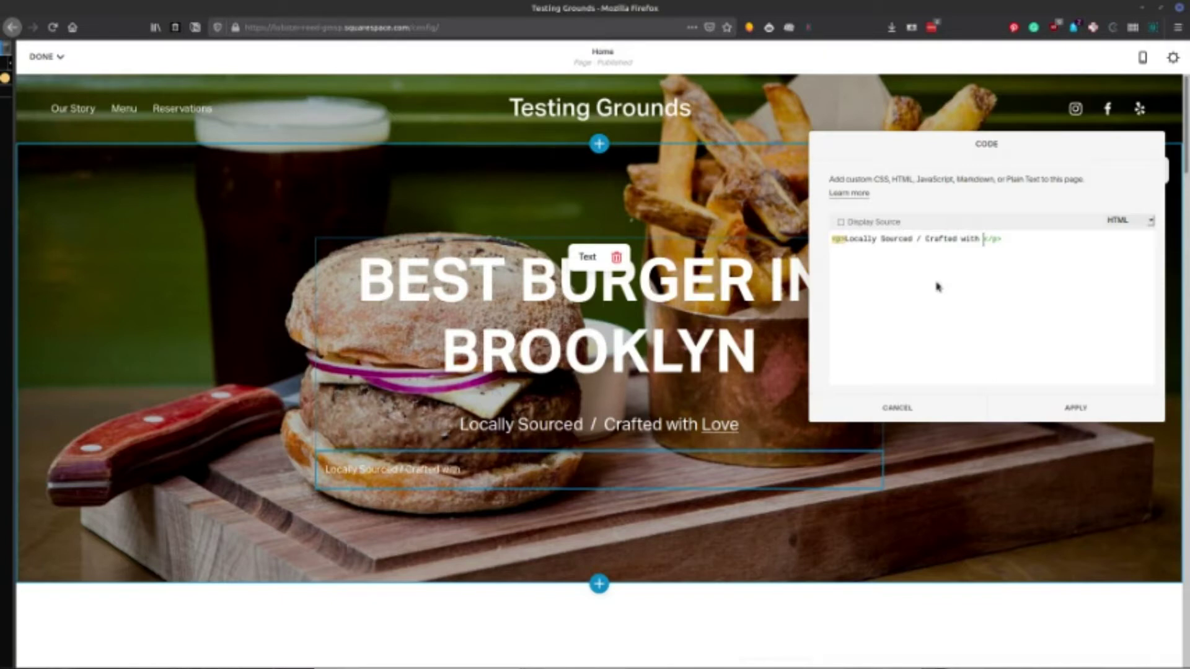
{"action": "type", "text": " Love"}
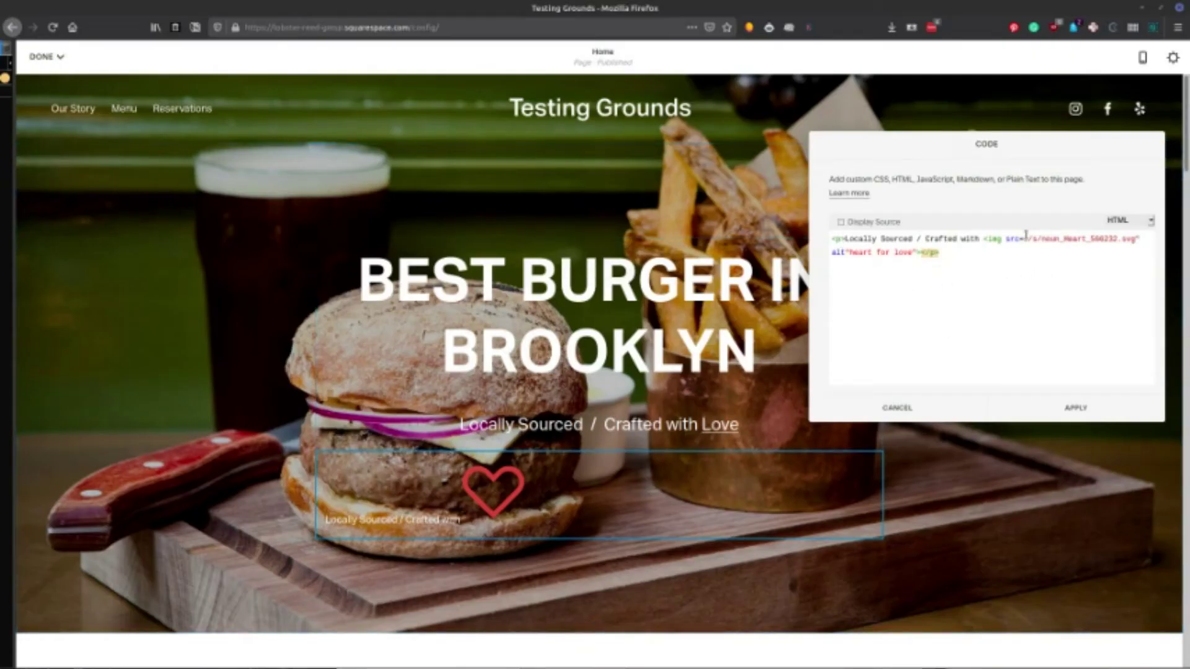
{"action": "type", "text": "height=\"20px\""}
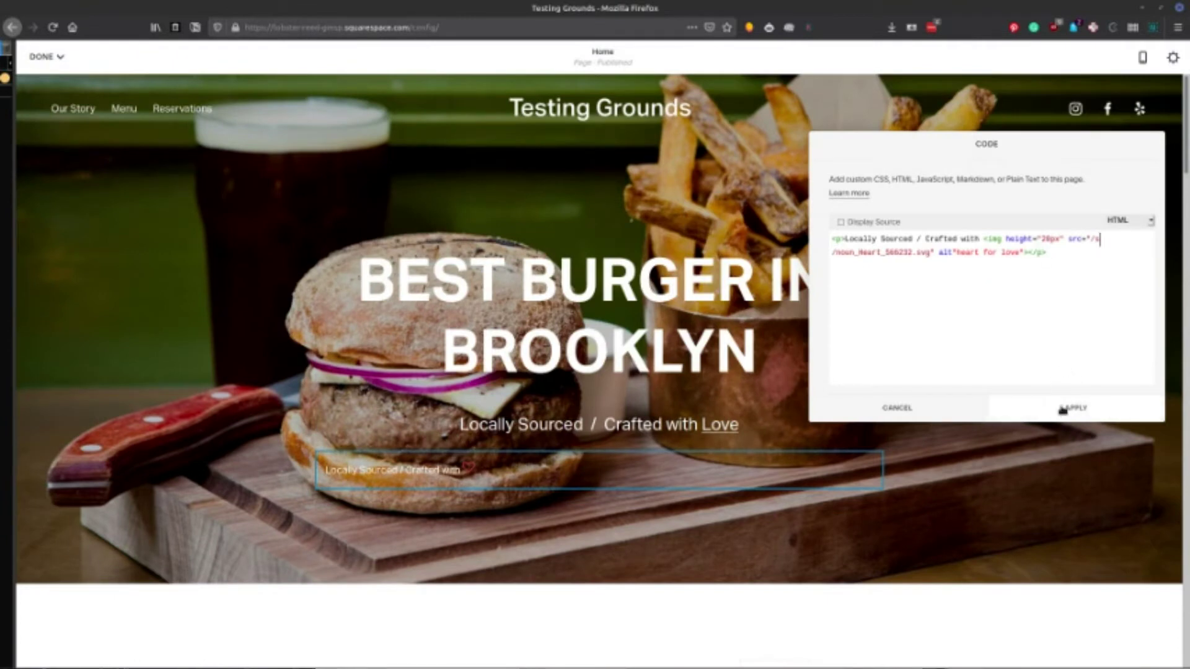
- Apply the code block changes and save the page from the DONE menu
{"action": "left_click", "coordinate": [1062, 409]}
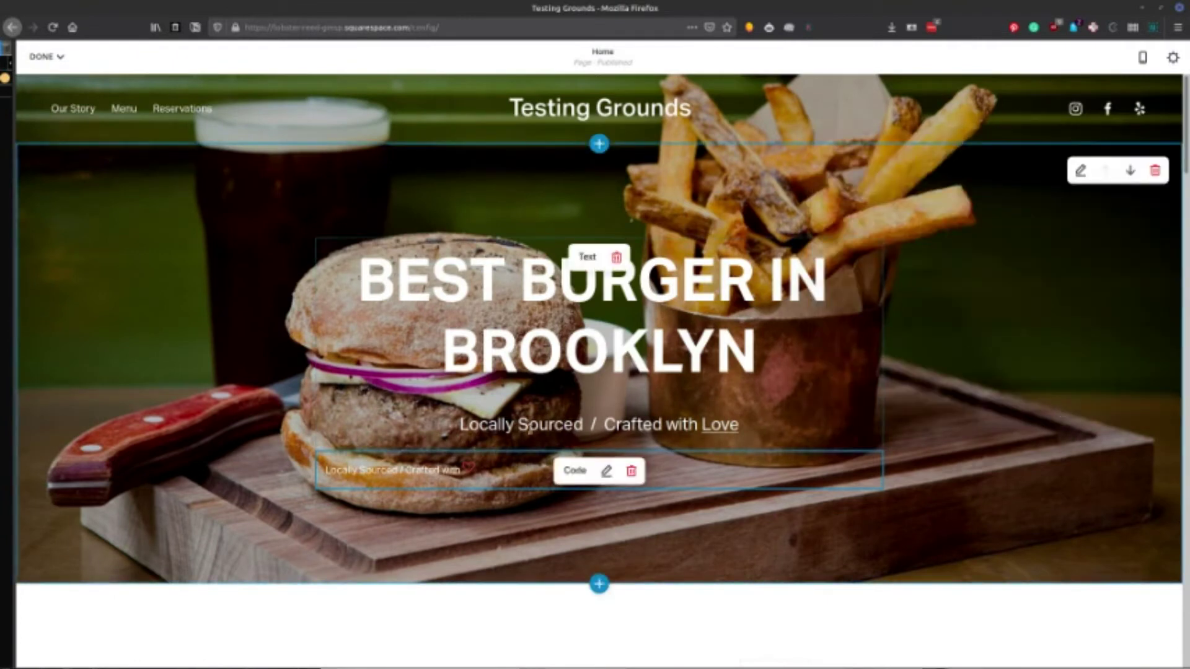
{"action": "left_click", "coordinate": [507, 425]}
{"action": "triple_click", "coordinate": [507, 425]}
{"action": "left_click", "coordinate": [507, 425]}
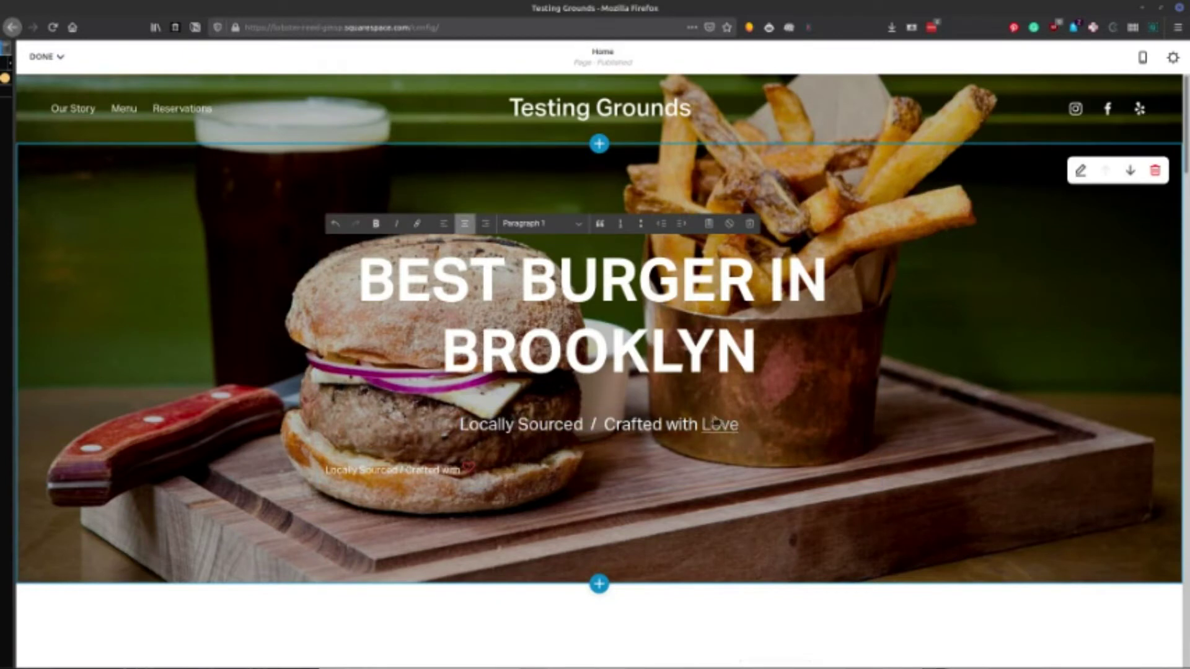
{"action": "mouse_move", "coordinate": [469, 477]}
{"action": "left_click", "coordinate": [45, 56]}
{"action": "left_click", "coordinate": [44, 88]}
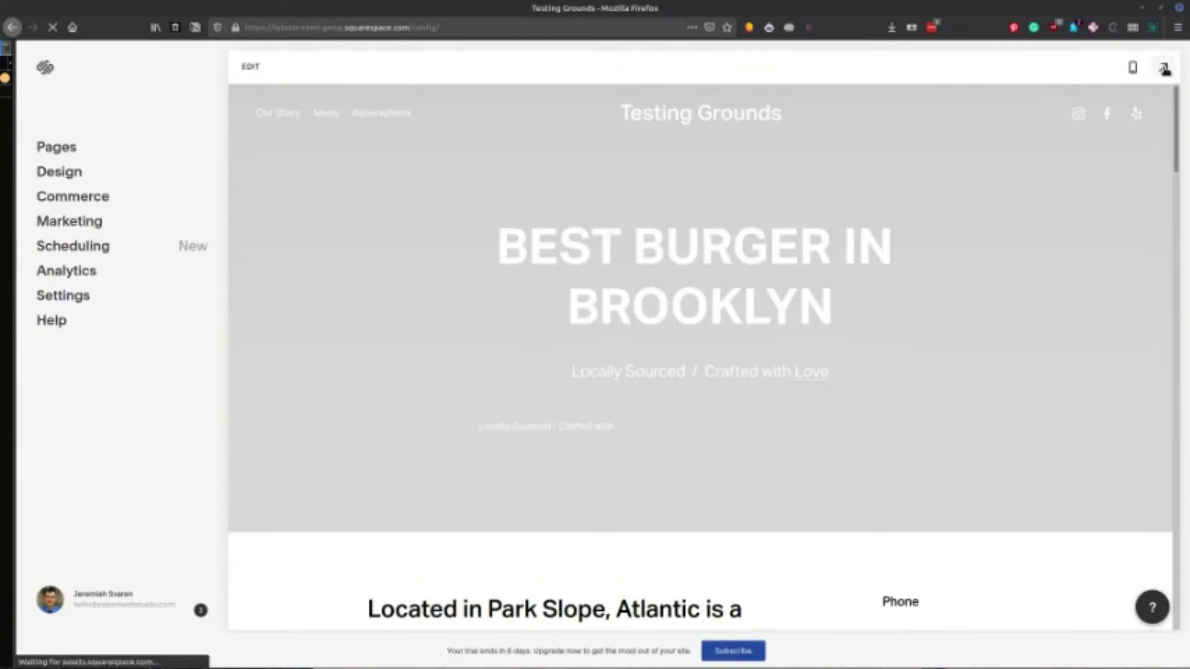
- Preview the live page full screen and inspect the subtitle word Crafted in developer tools
{"action": "left_click", "coordinate": [1165, 68]}
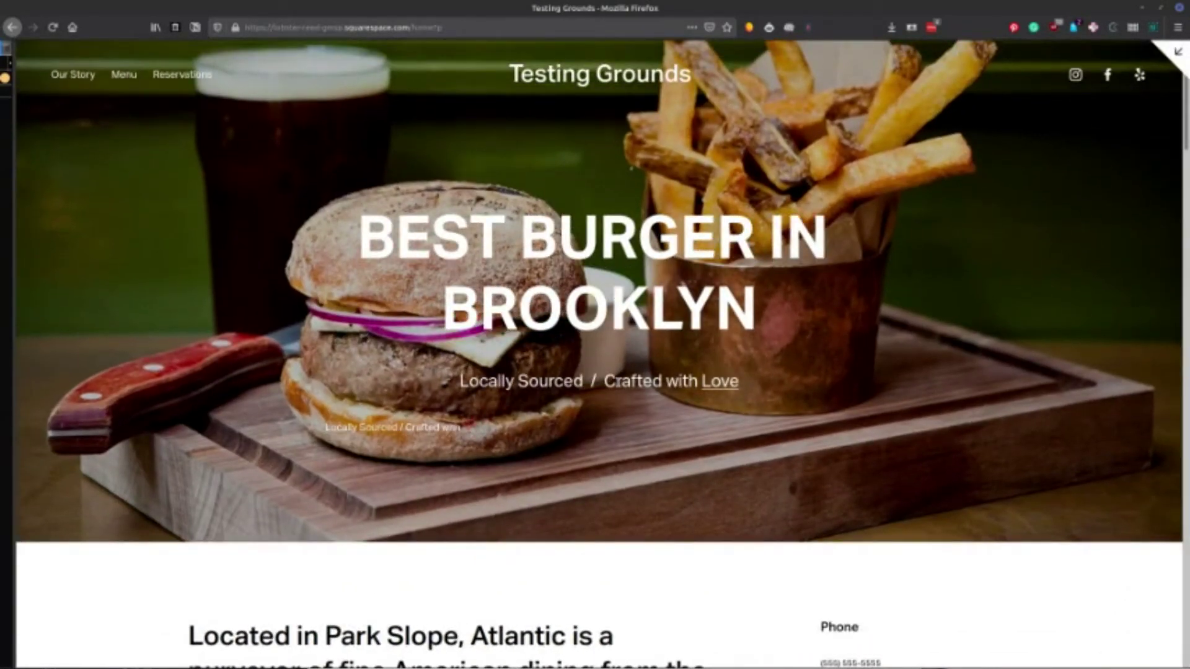
{"action": "double_click", "coordinate": [618, 381]}
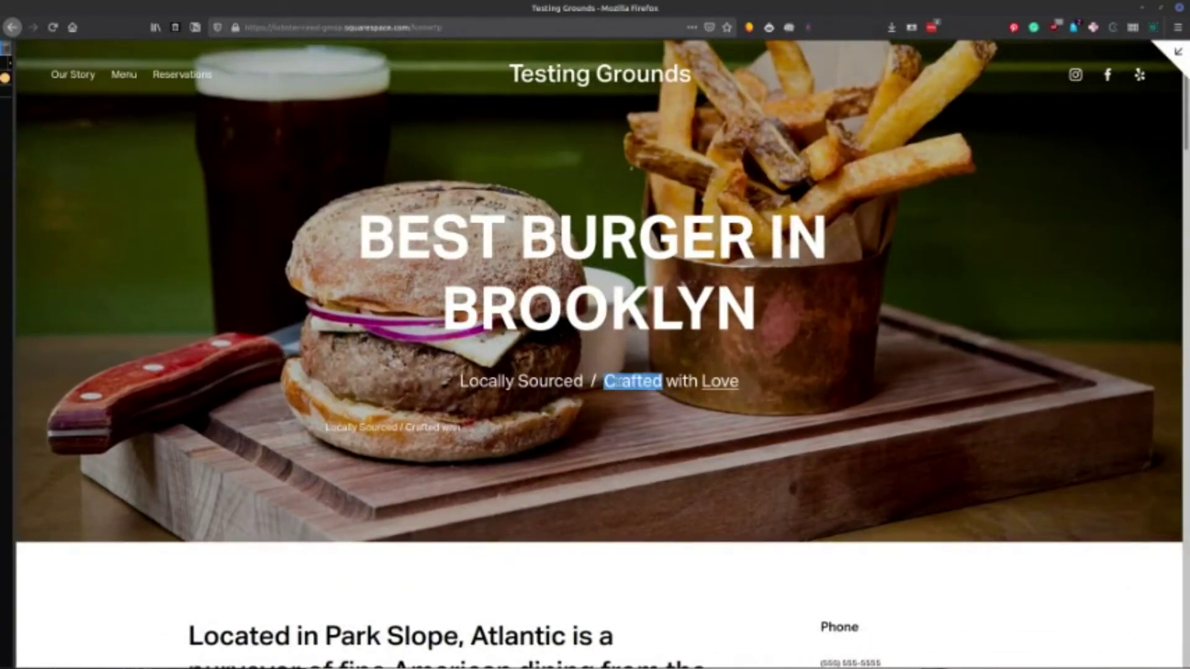
{"action": "right_click", "coordinate": [618, 381]}
{"action": "key", "text": "Escape"}
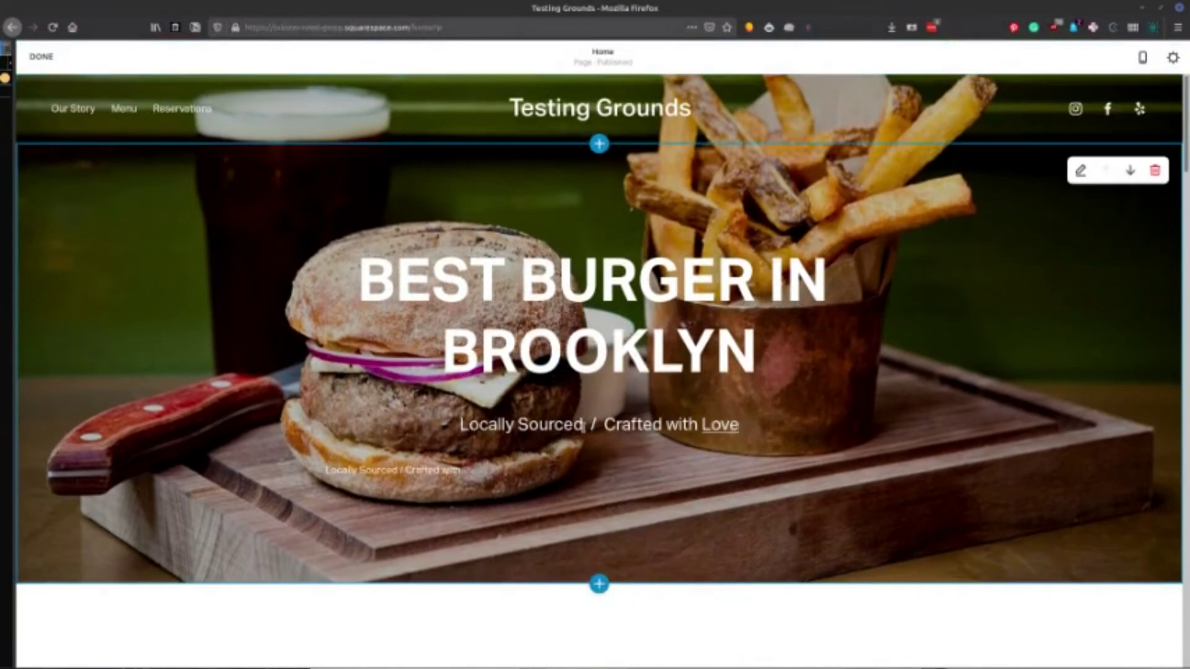
{"action": "left_click", "coordinate": [45, 59]}
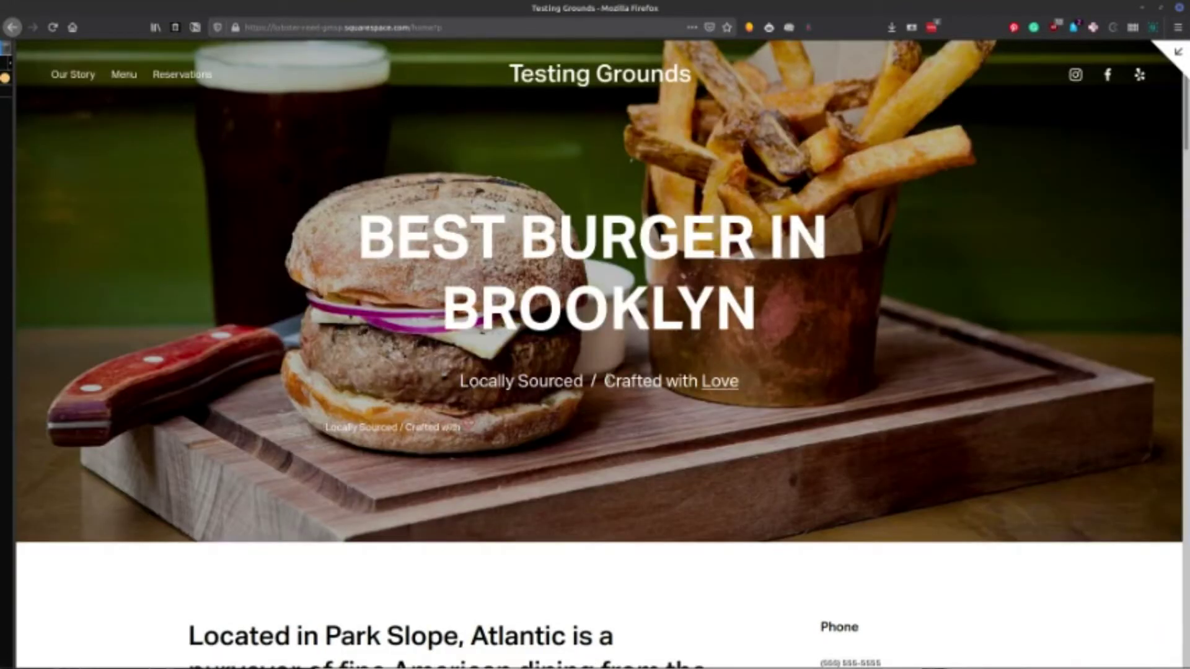
{"action": "left_click_drag", "start_coordinate": [604, 381], "coordinate": [663, 381]}
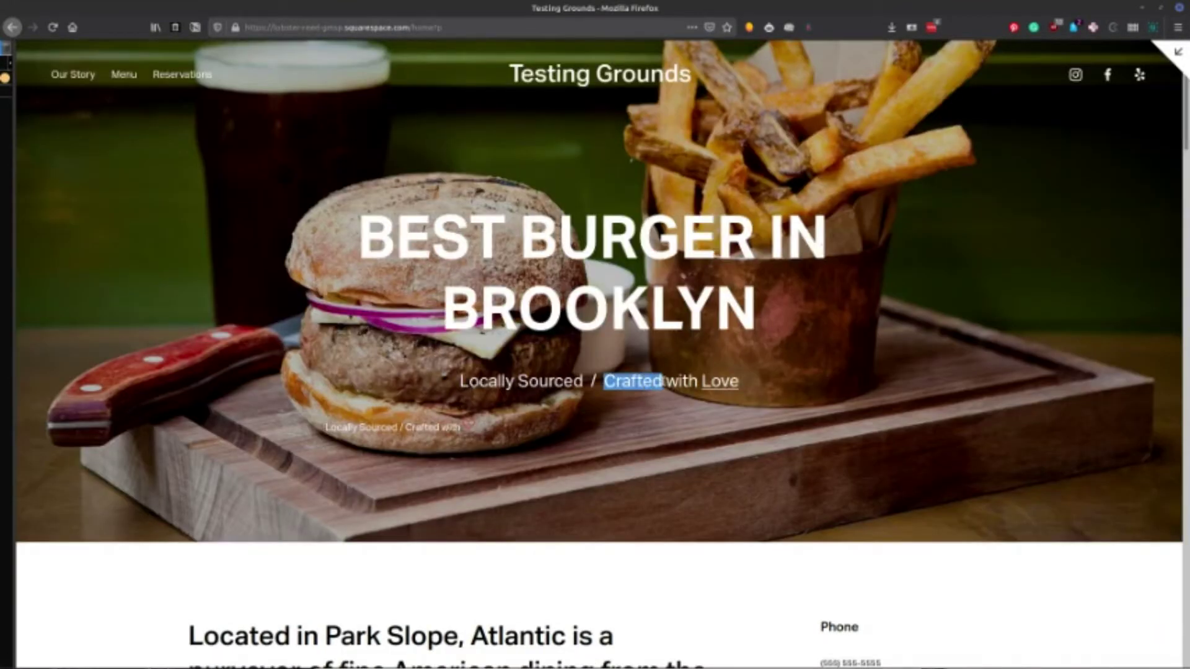
{"action": "right_click", "coordinate": [610, 383]}
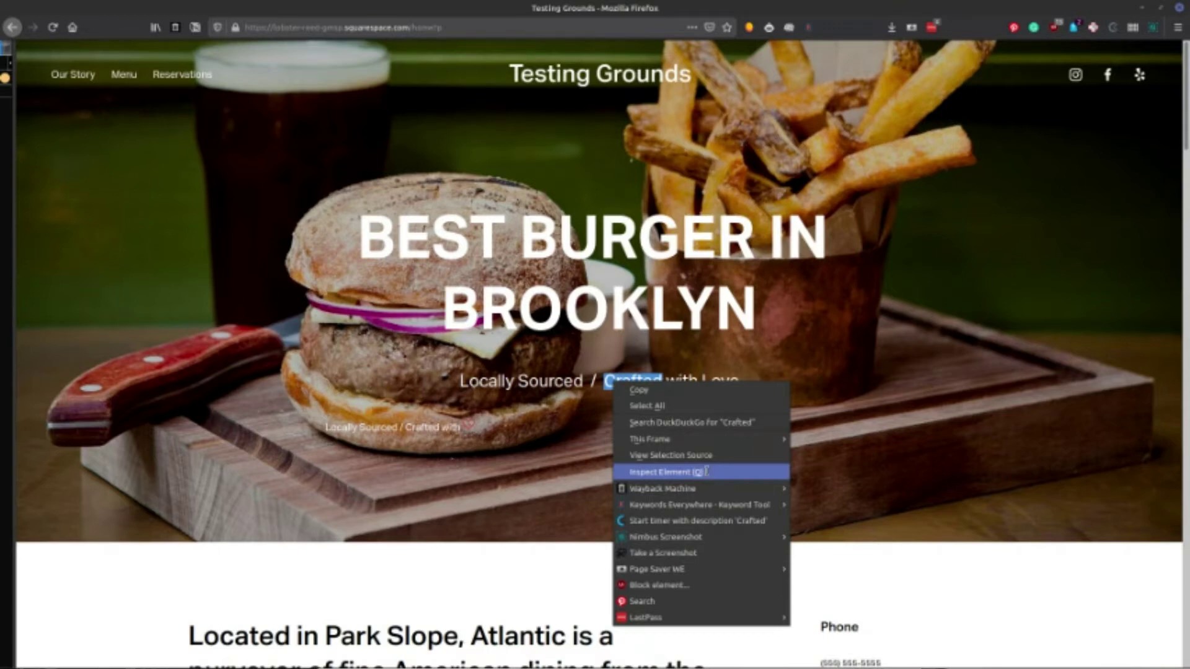
{"action": "left_click", "coordinate": [707, 473]}
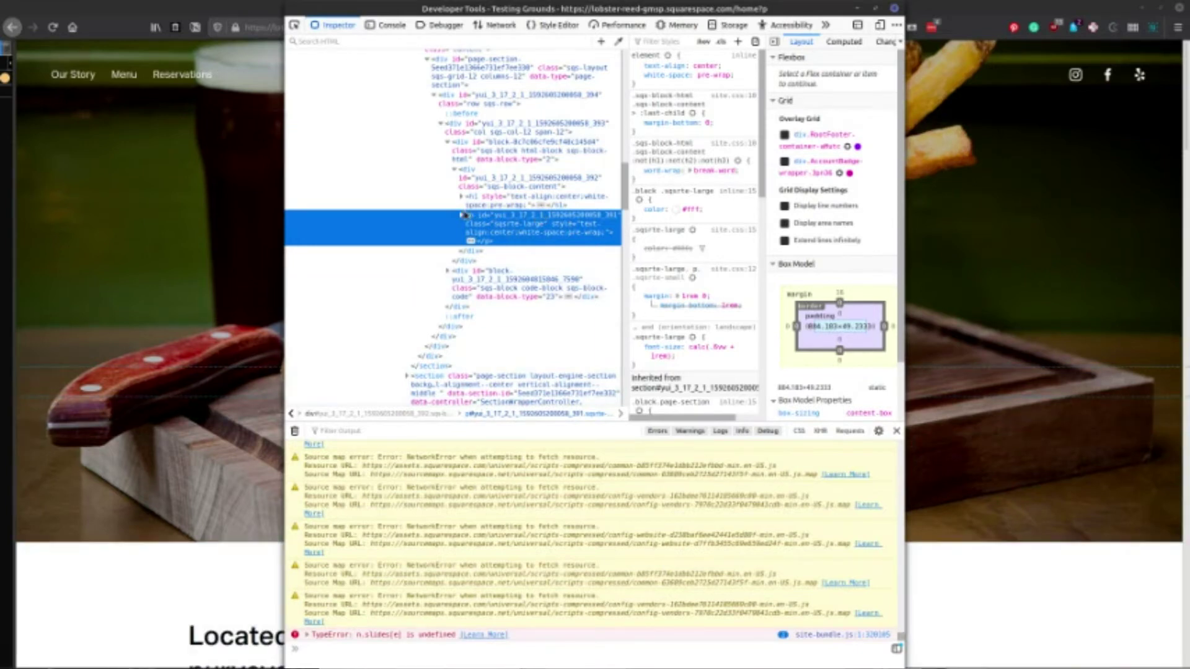
- Copy the subtitle paragraph's class="sqsrte-large" attribute, close Developer Tools, and return to editing the hero
{"action": "left_click", "coordinate": [461, 215]}
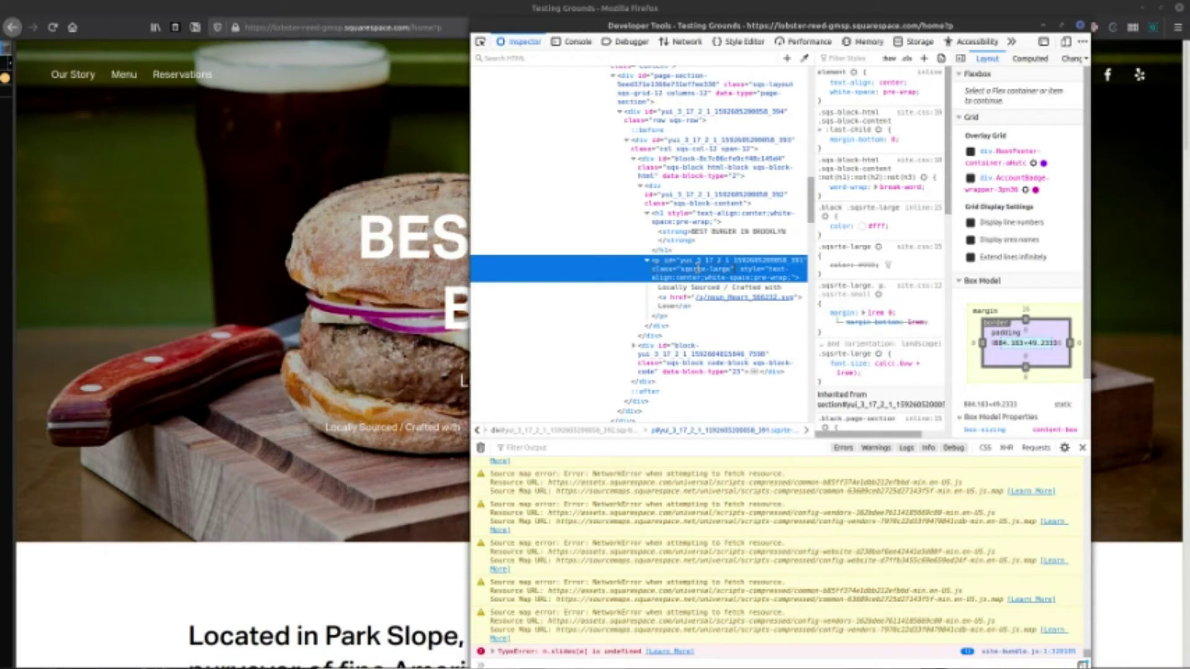
{"action": "key", "text": "ctrl+a"}
{"action": "key", "text": "F12"}
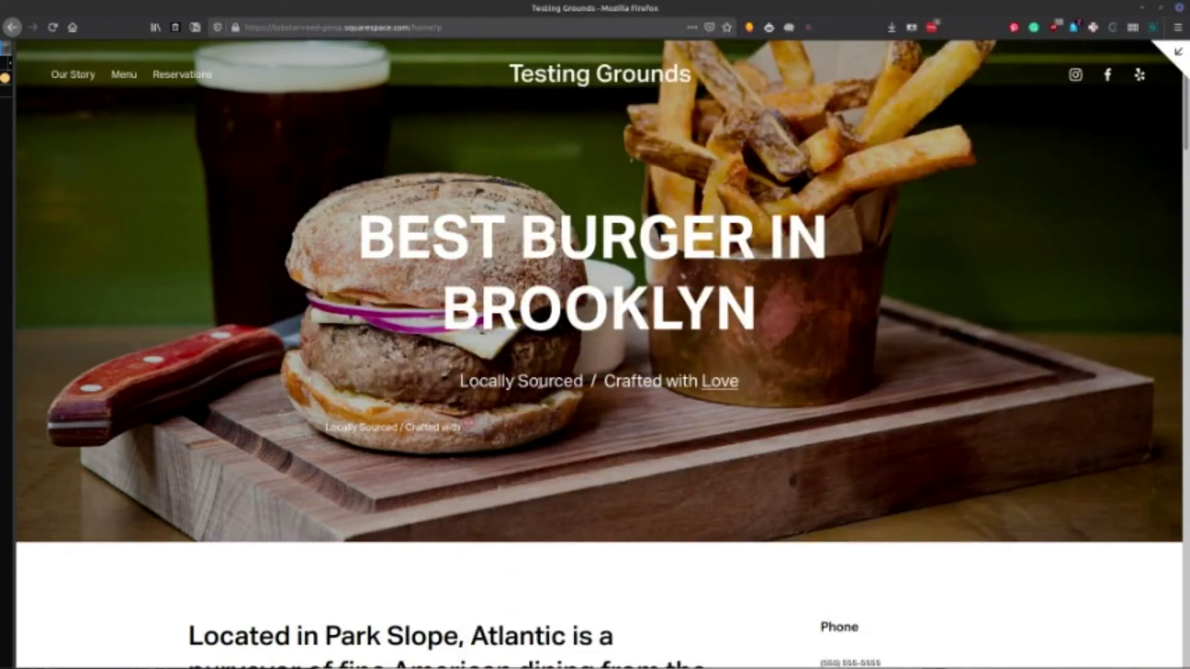
{"action": "double_click", "coordinate": [540, 382]}
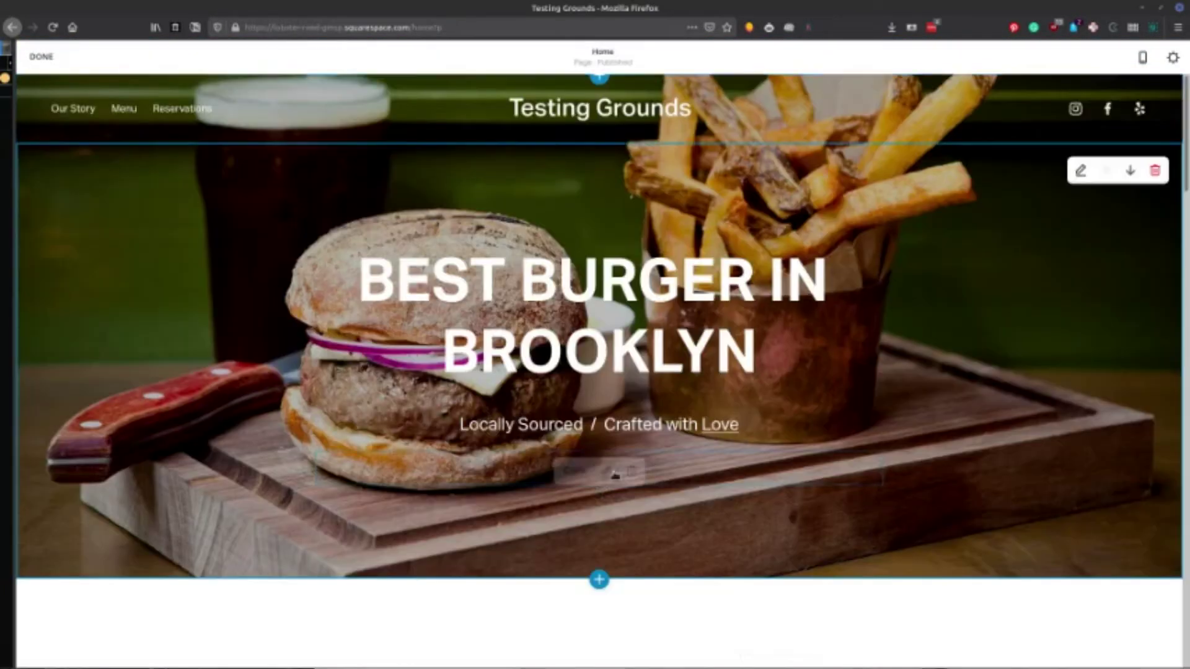
- Paste the sqsrte-large class and centred text-align style into the code block's <p> tag
{"action": "left_click", "coordinate": [615, 474]}
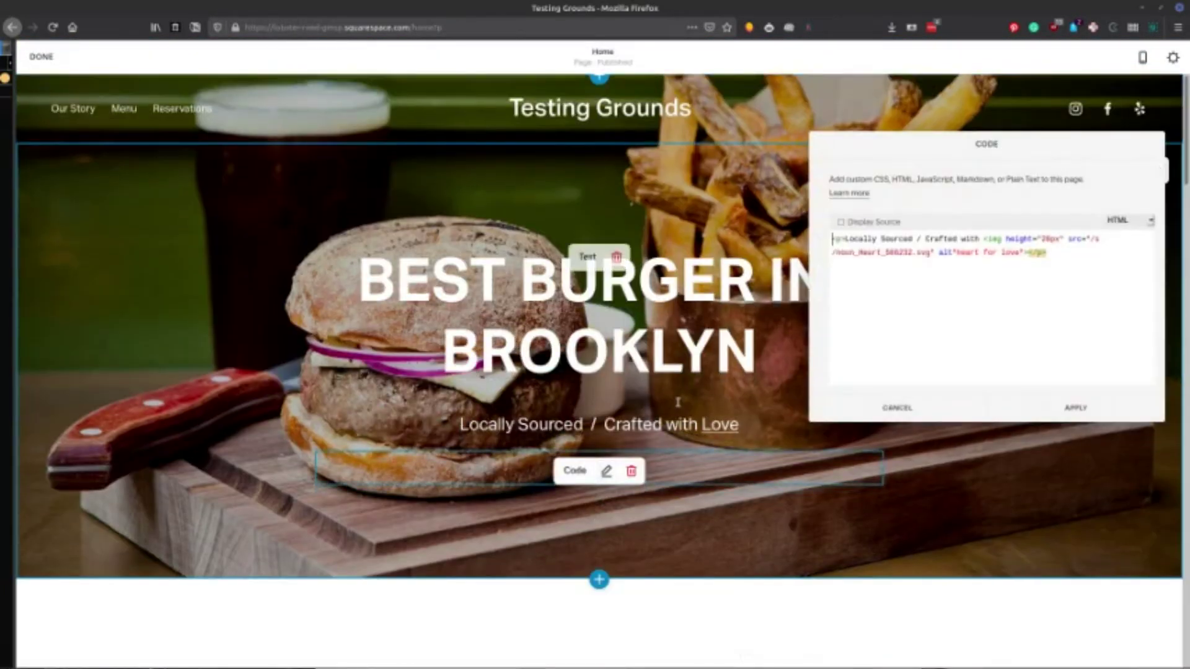
{"action": "left_click", "coordinate": [841, 240]}
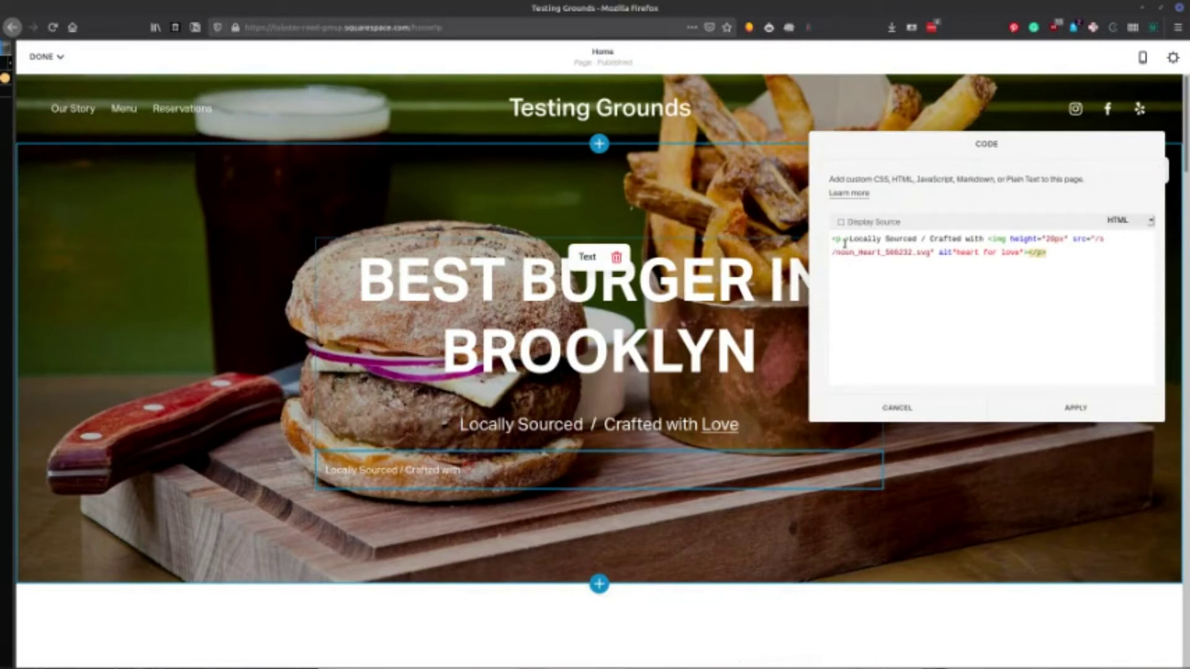
{"action": "type", "text": "class=\"sqrste-large\" style=\"text-align: center;\""}
{"action": "key", "text": "alt+Tab"}
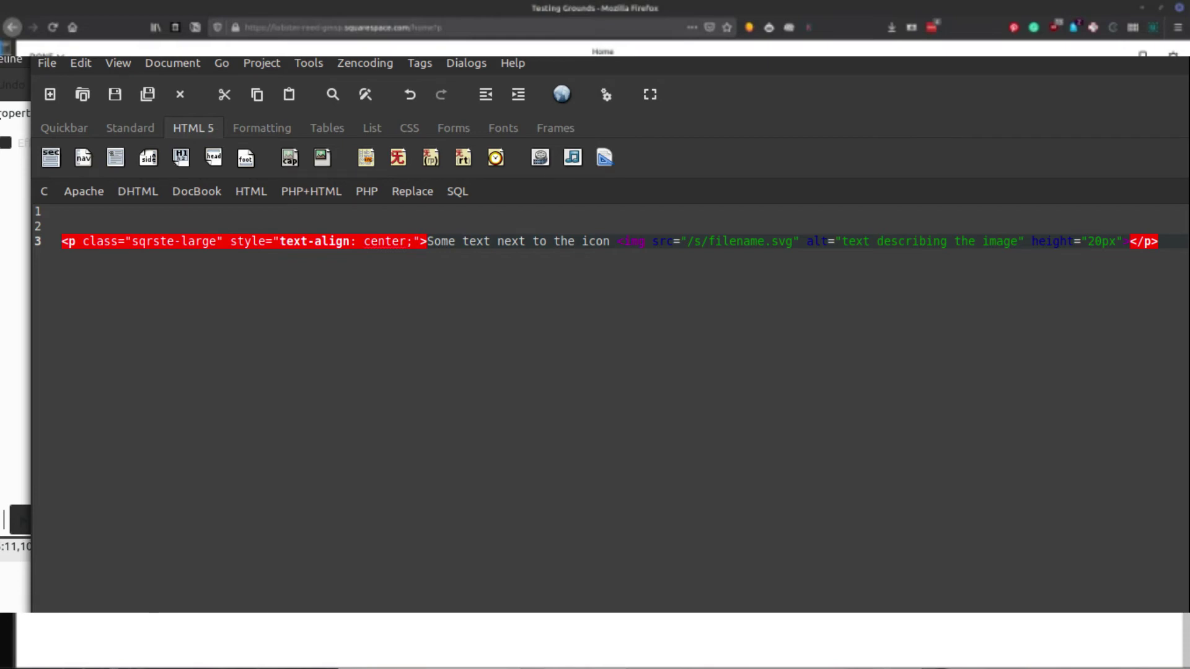
{"action": "key", "text": "alt+Tab"}
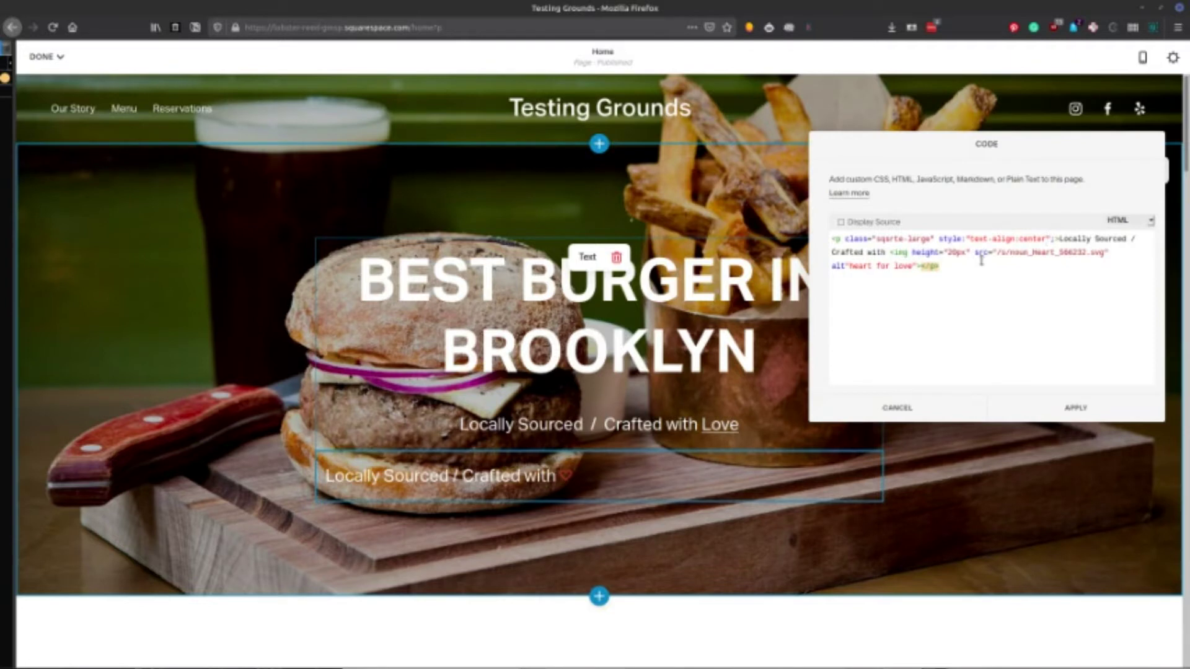
- Add the missing semicolon after center in the style attribute and save the code block
{"action": "type", "text": ";"}
{"action": "key", "text": "alt+Tab"}
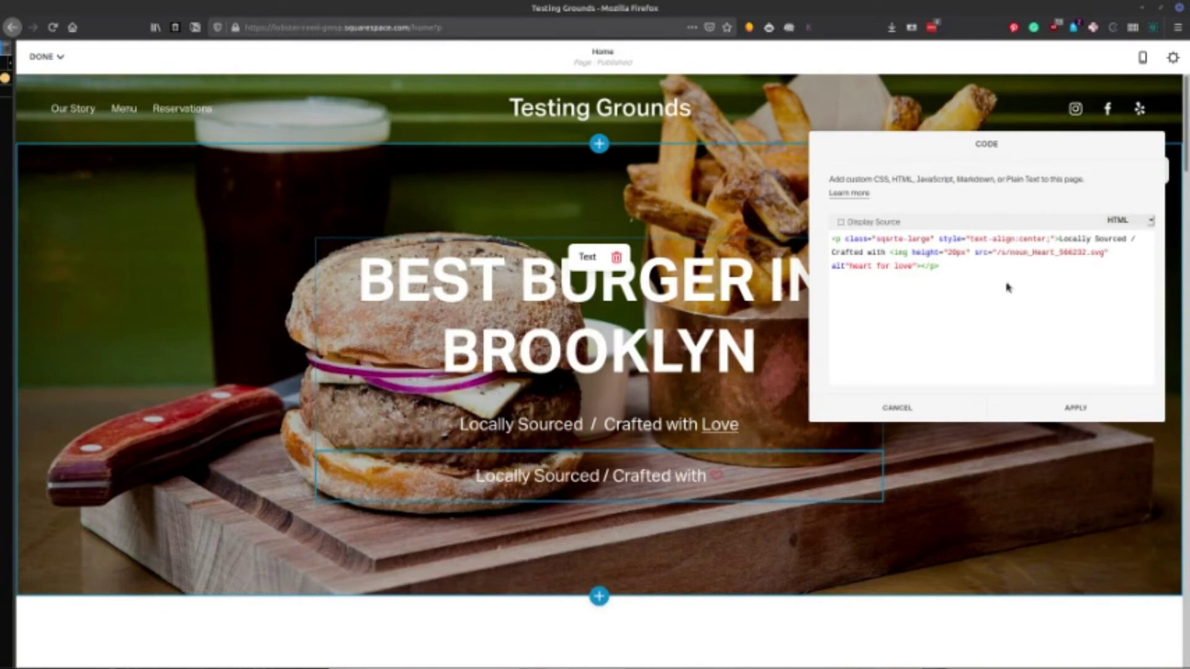
{"action": "left_click", "coordinate": [767, 429]}
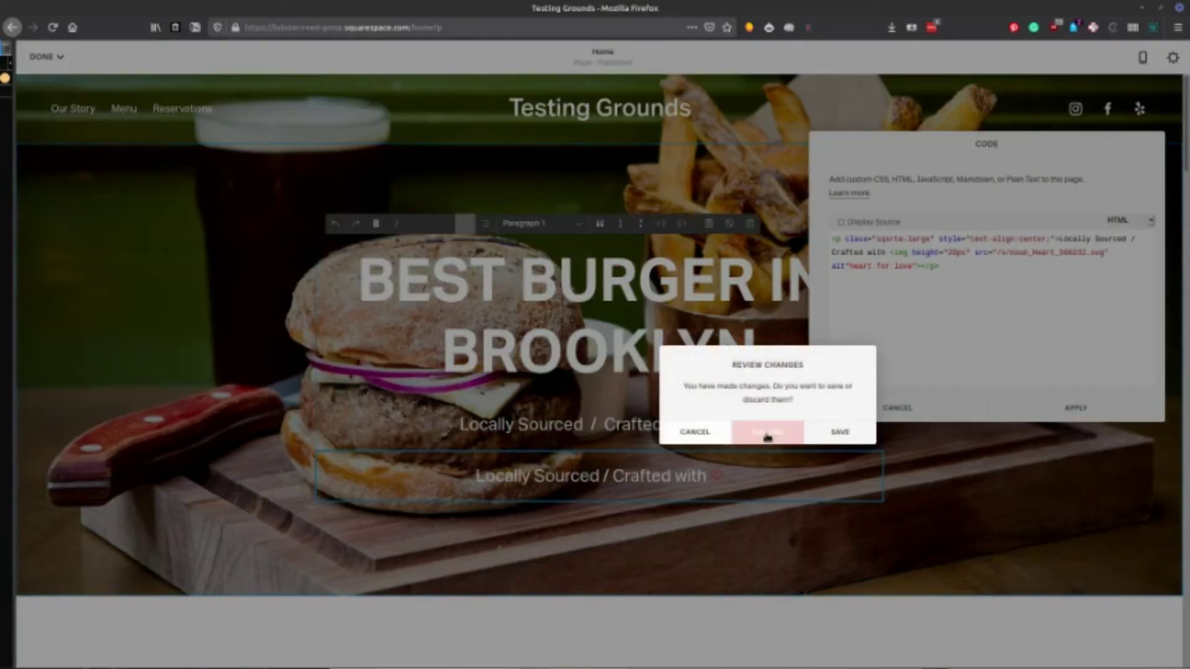
{"action": "left_click", "coordinate": [833, 433]}
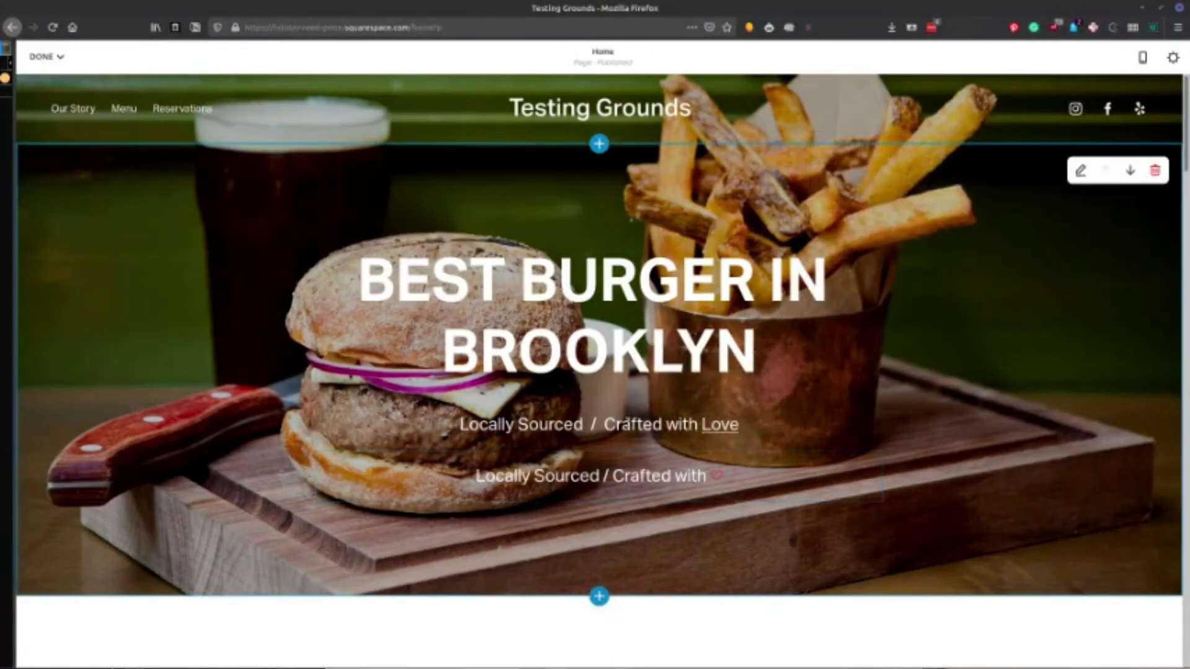
- Delete the original 'Locally Sourced / Crafted with Love' text line, then bring up the DONE menu
{"action": "triple_click", "coordinate": [626, 423]}
{"action": "key", "text": "BackSpace"}
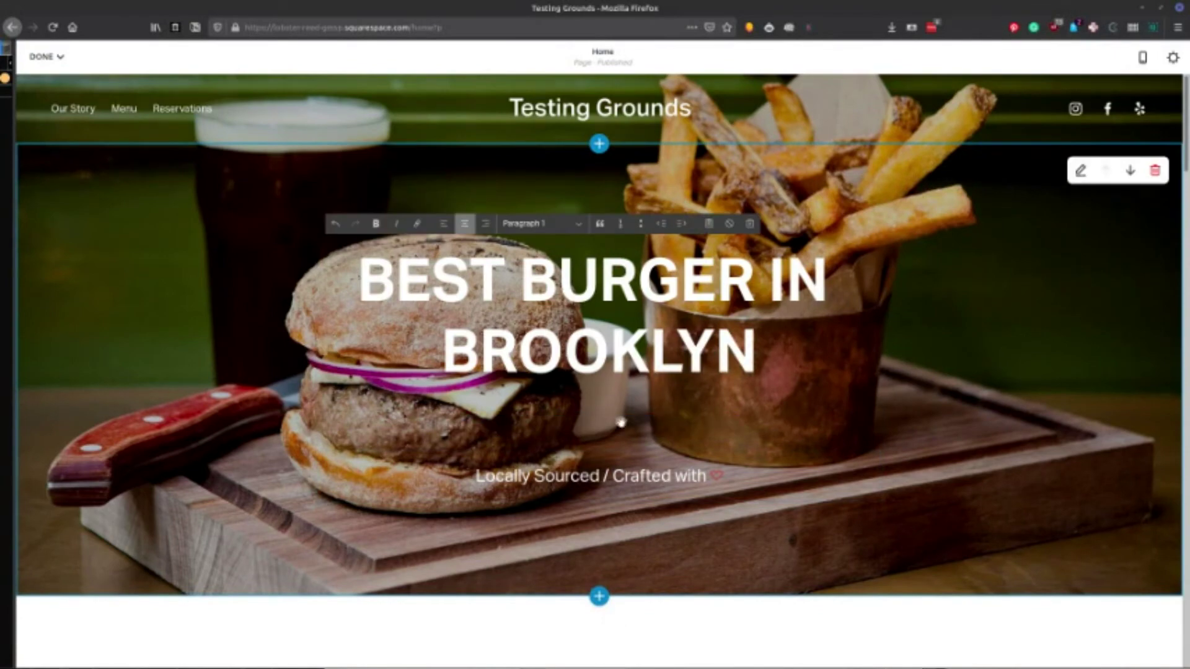
{"action": "key", "text": "BackSpace"}
{"action": "left_click", "coordinate": [885, 479]}
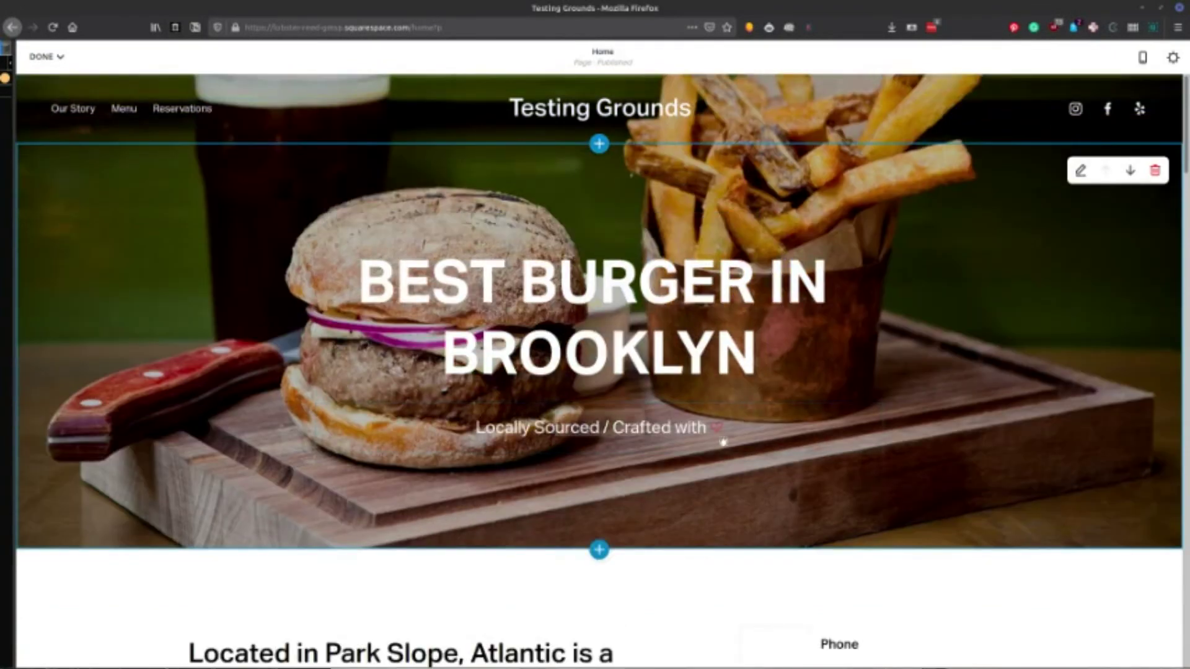
{"action": "mouse_move", "coordinate": [109, 80]}
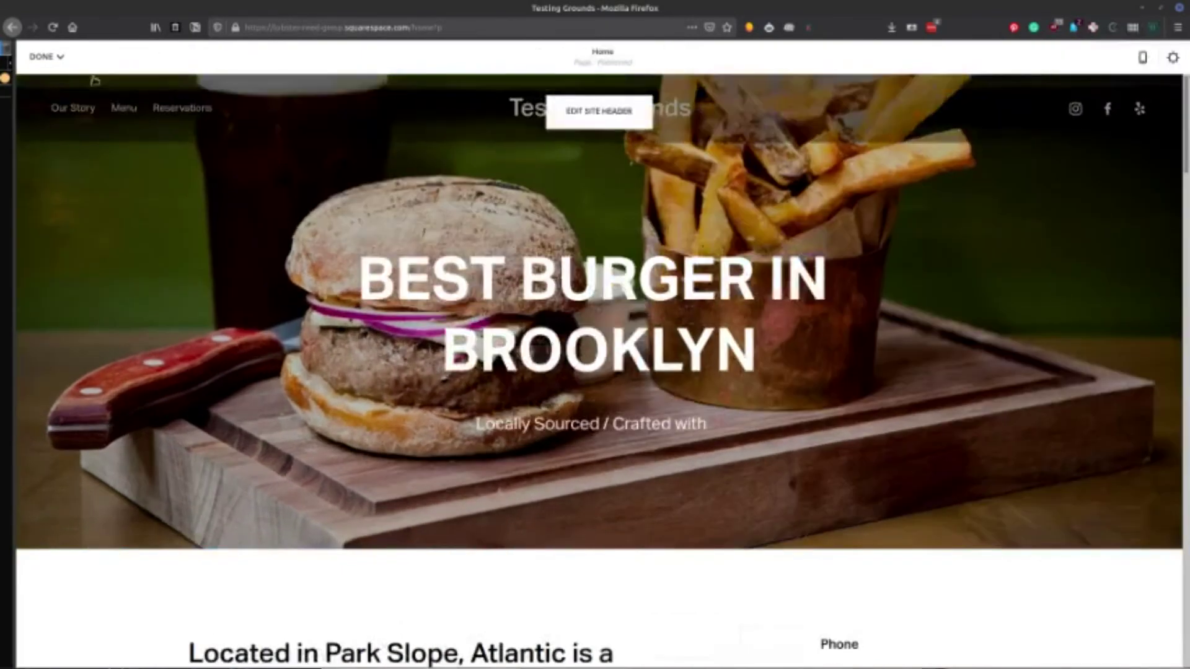
{"action": "left_click", "coordinate": [60, 57]}
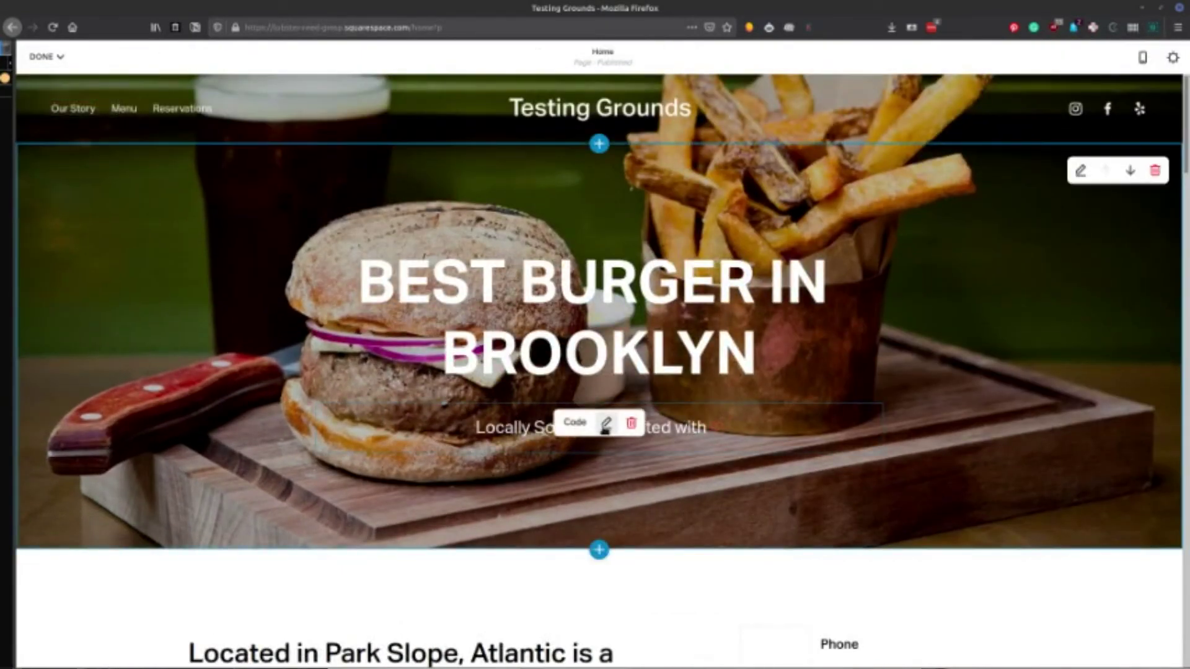
- In the code block's HTML, change the heart image height from 20px to 30px
{"action": "left_click", "coordinate": [609, 425]}
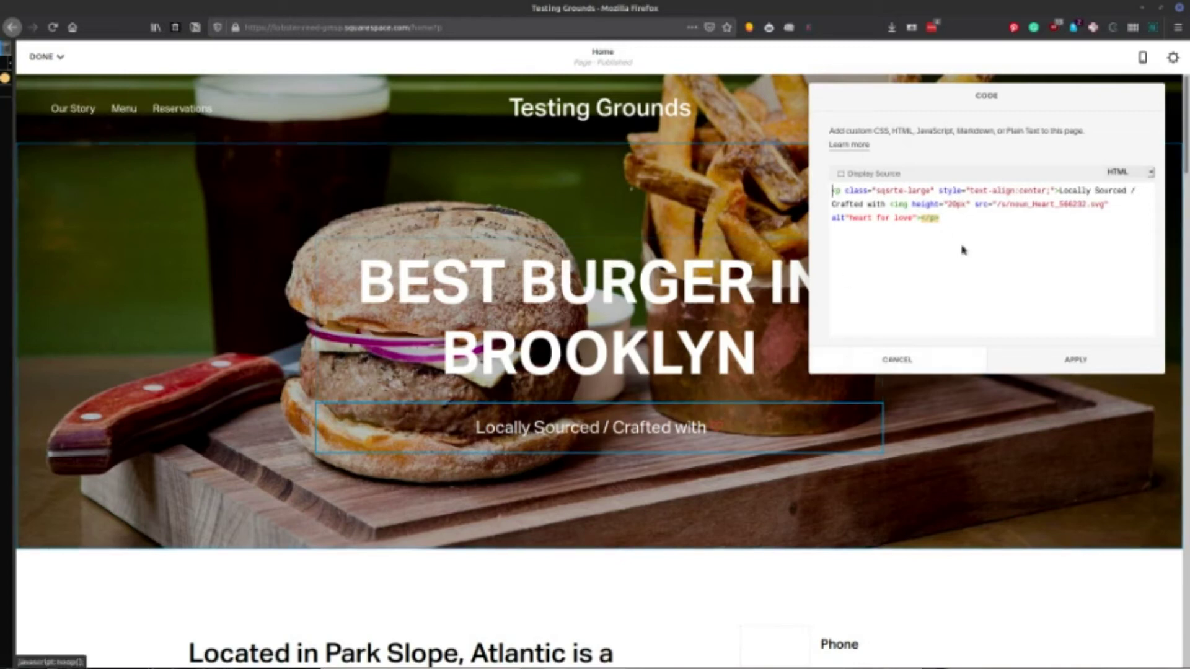
{"action": "left_click", "coordinate": [958, 206]}
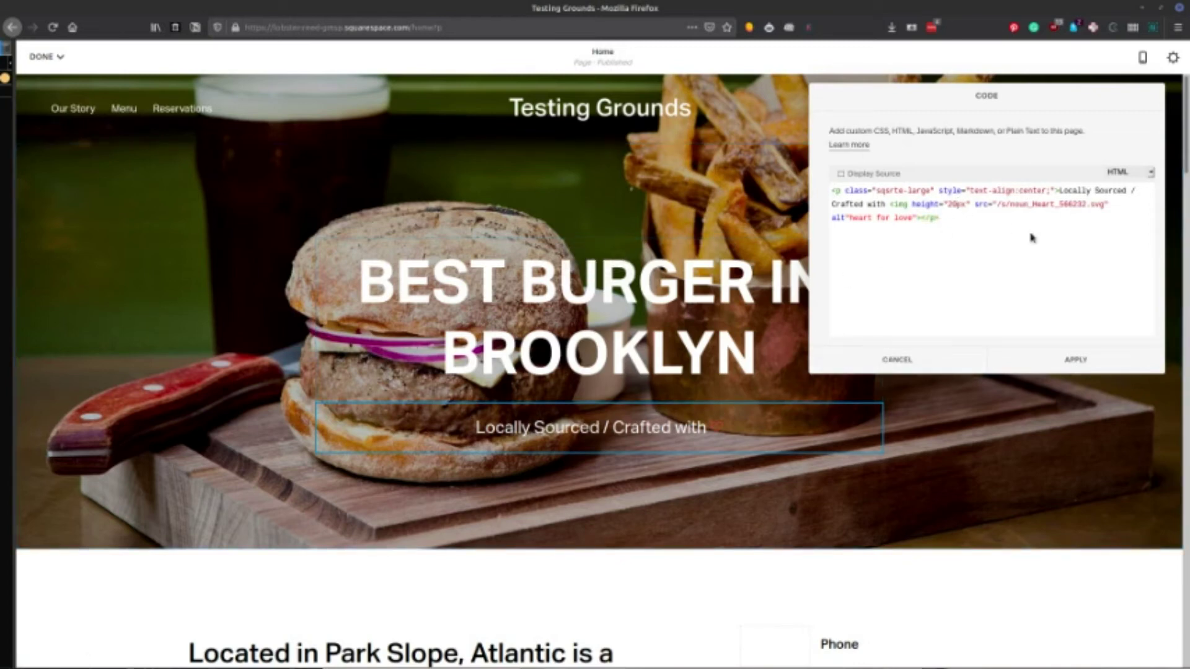
{"action": "key", "text": "BackSpace"}
{"action": "type", "text": "3"}
{"action": "key", "text": "Return"}
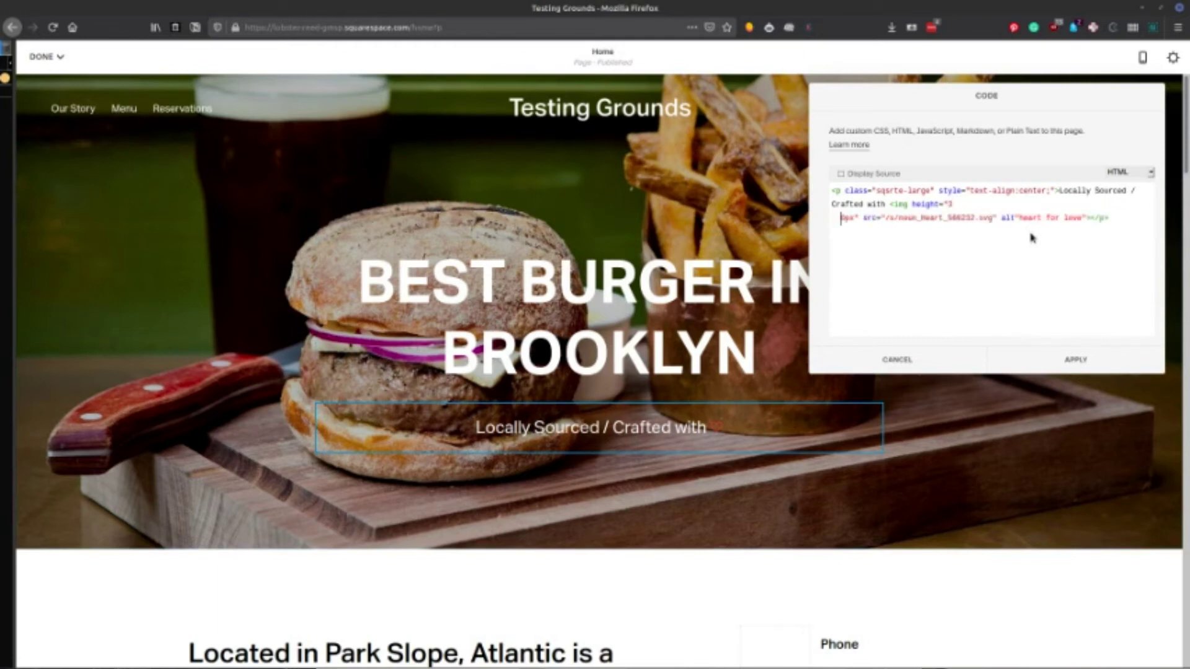
{"action": "key", "text": "BackSpace"}
{"action": "key", "text": "BackSpace"}
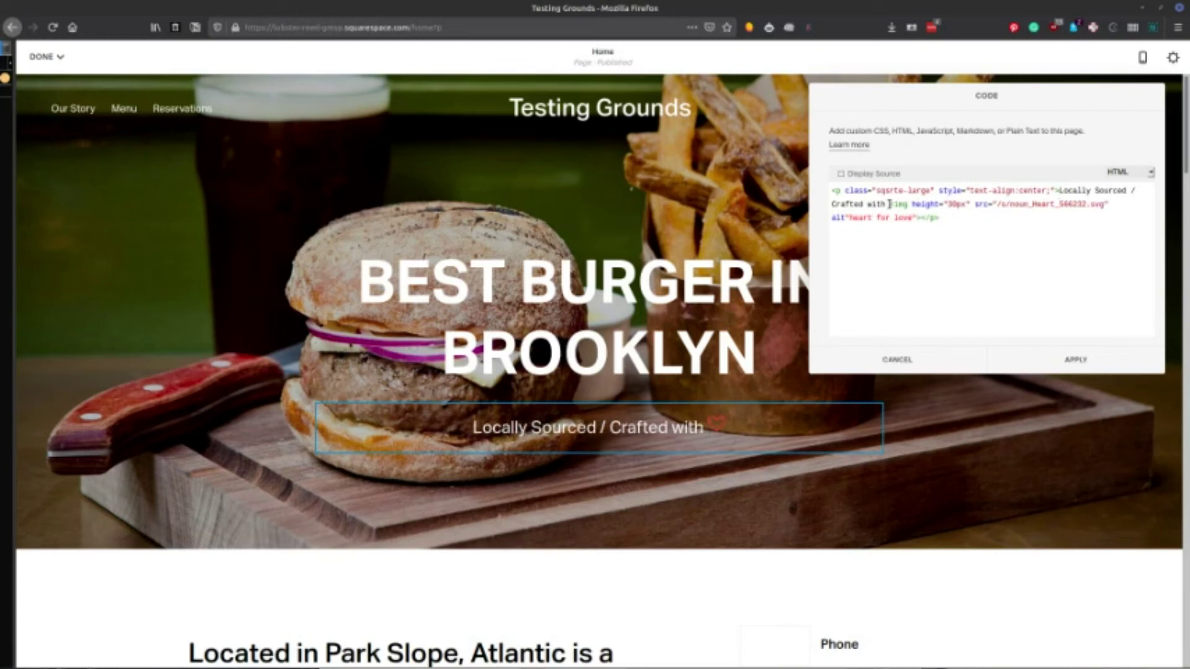
- Add the missing = so the image tag reads alt="heart for love"
{"action": "left_click_drag", "start_coordinate": [889, 204], "coordinate": [926, 221]}
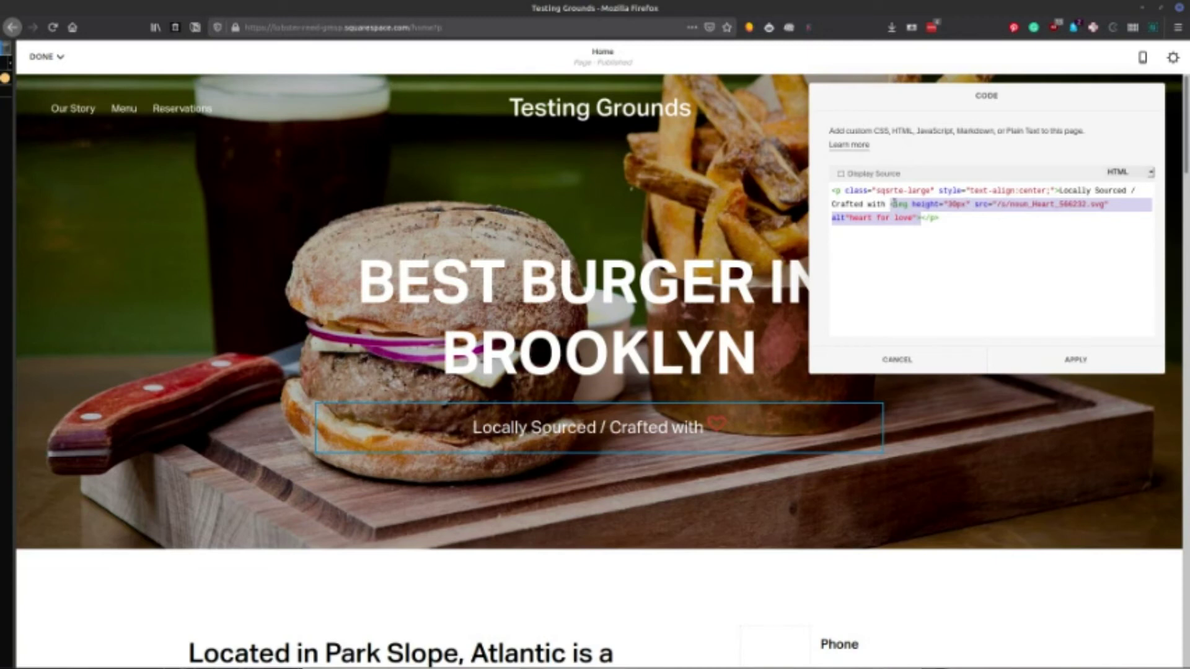
{"action": "left_click", "coordinate": [849, 217]}
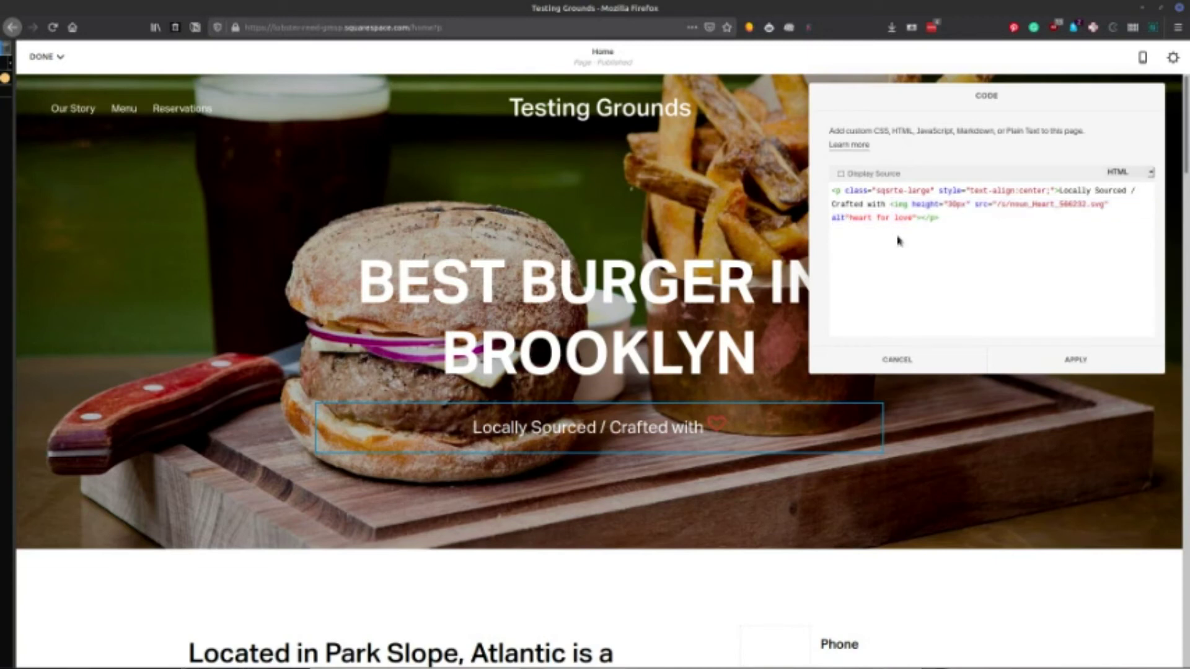
{"action": "type", "text": "="}
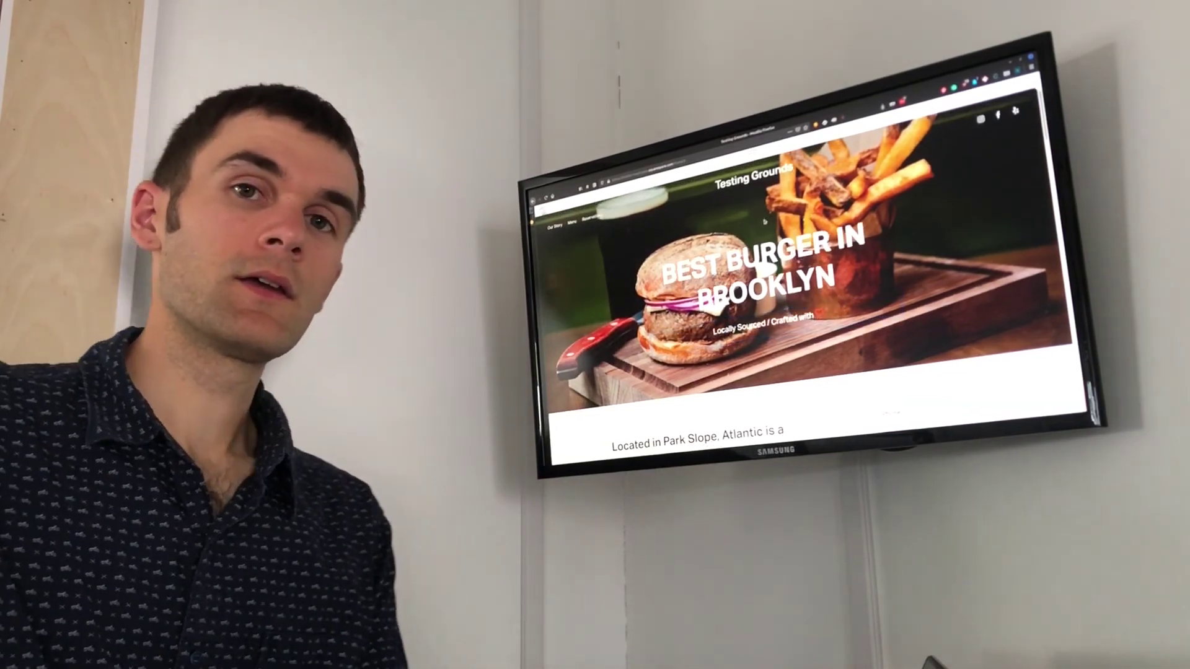
{"action": "scroll", "coordinate": [764, 221], "scroll_direction": "down", "scroll_amount": 1}
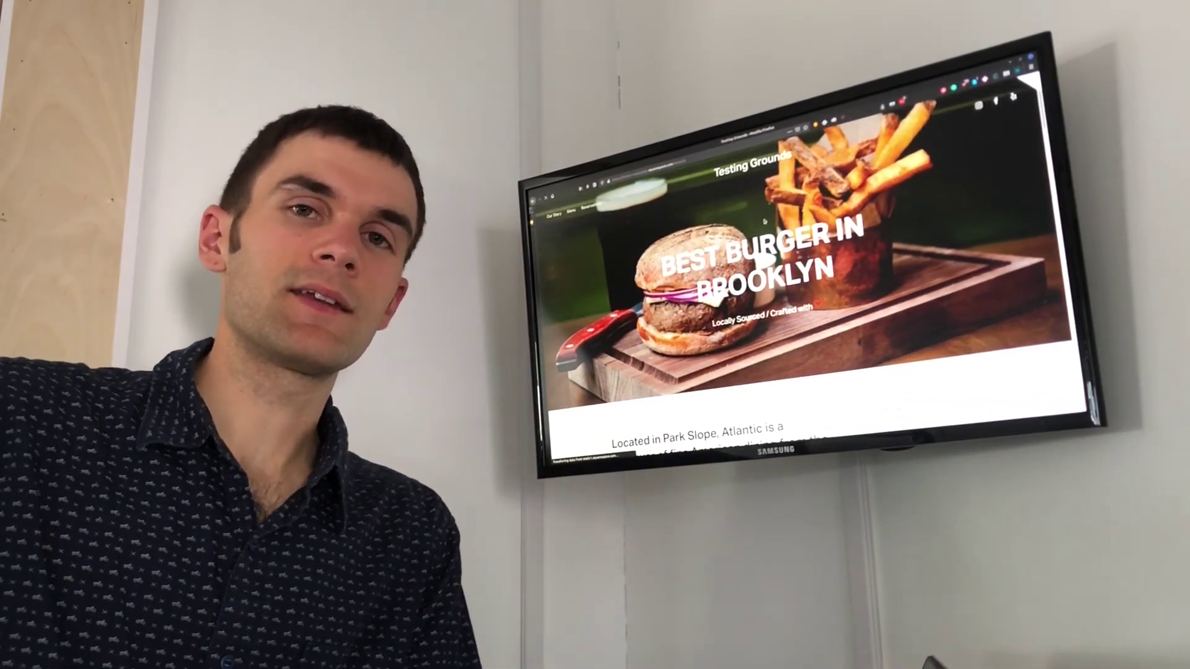